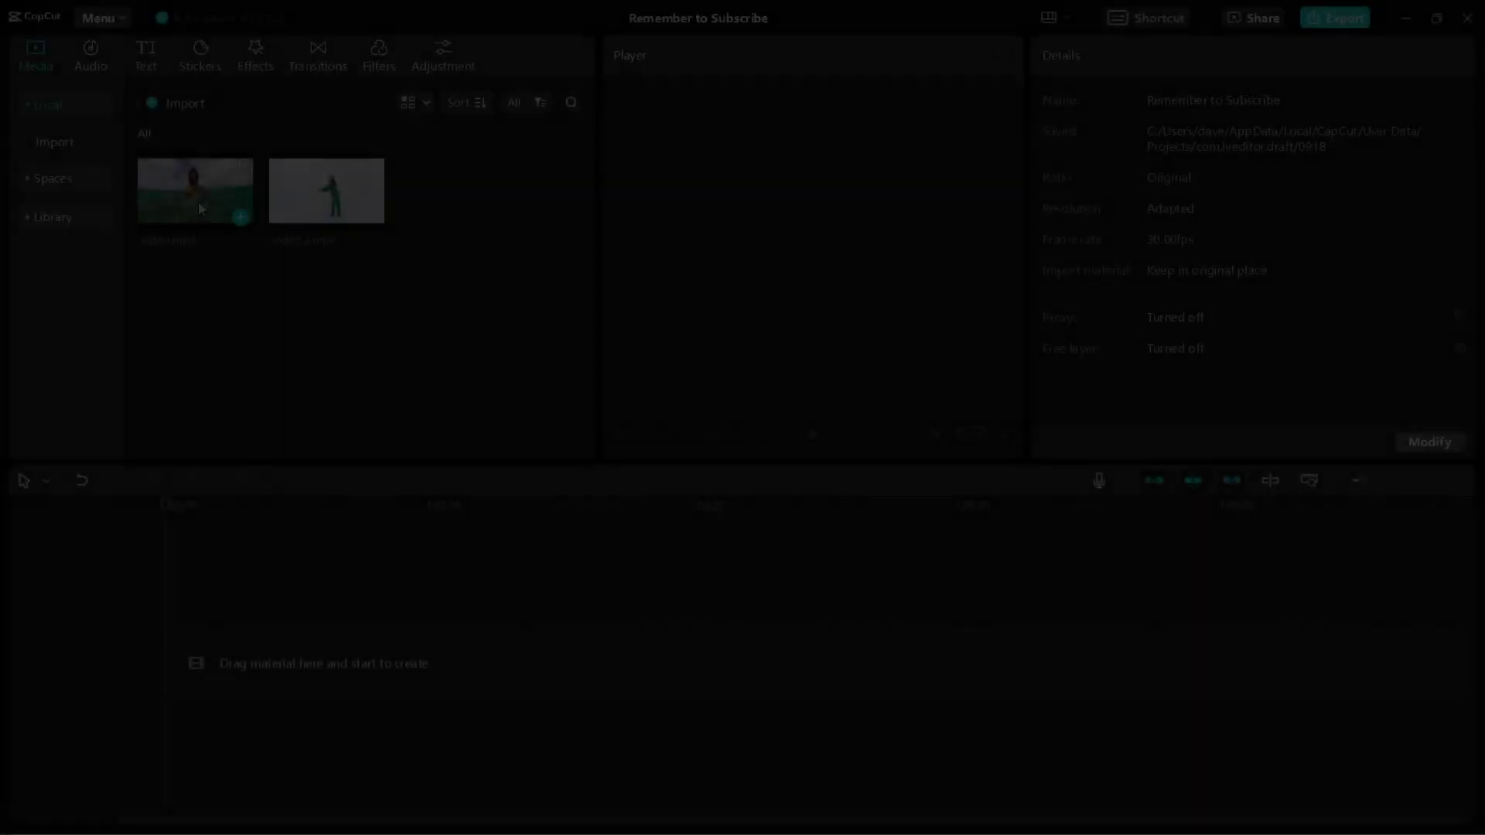
Preview the underwater clip, then switch the canvas aspect ratio to 9:16 vertical.
{"action": "left_click", "coordinate": [812, 434]}
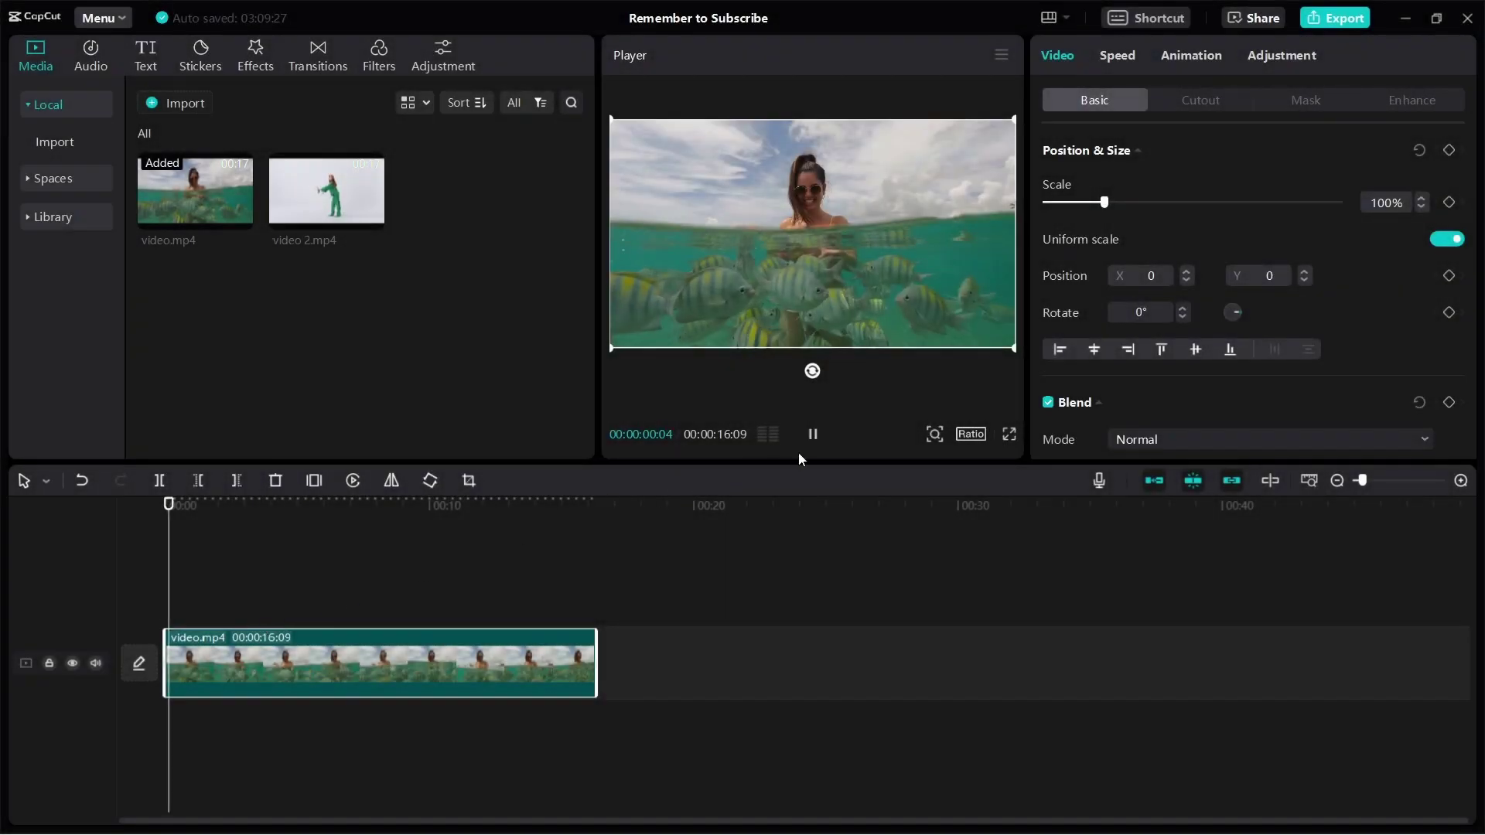
{"action": "key", "text": "space"}
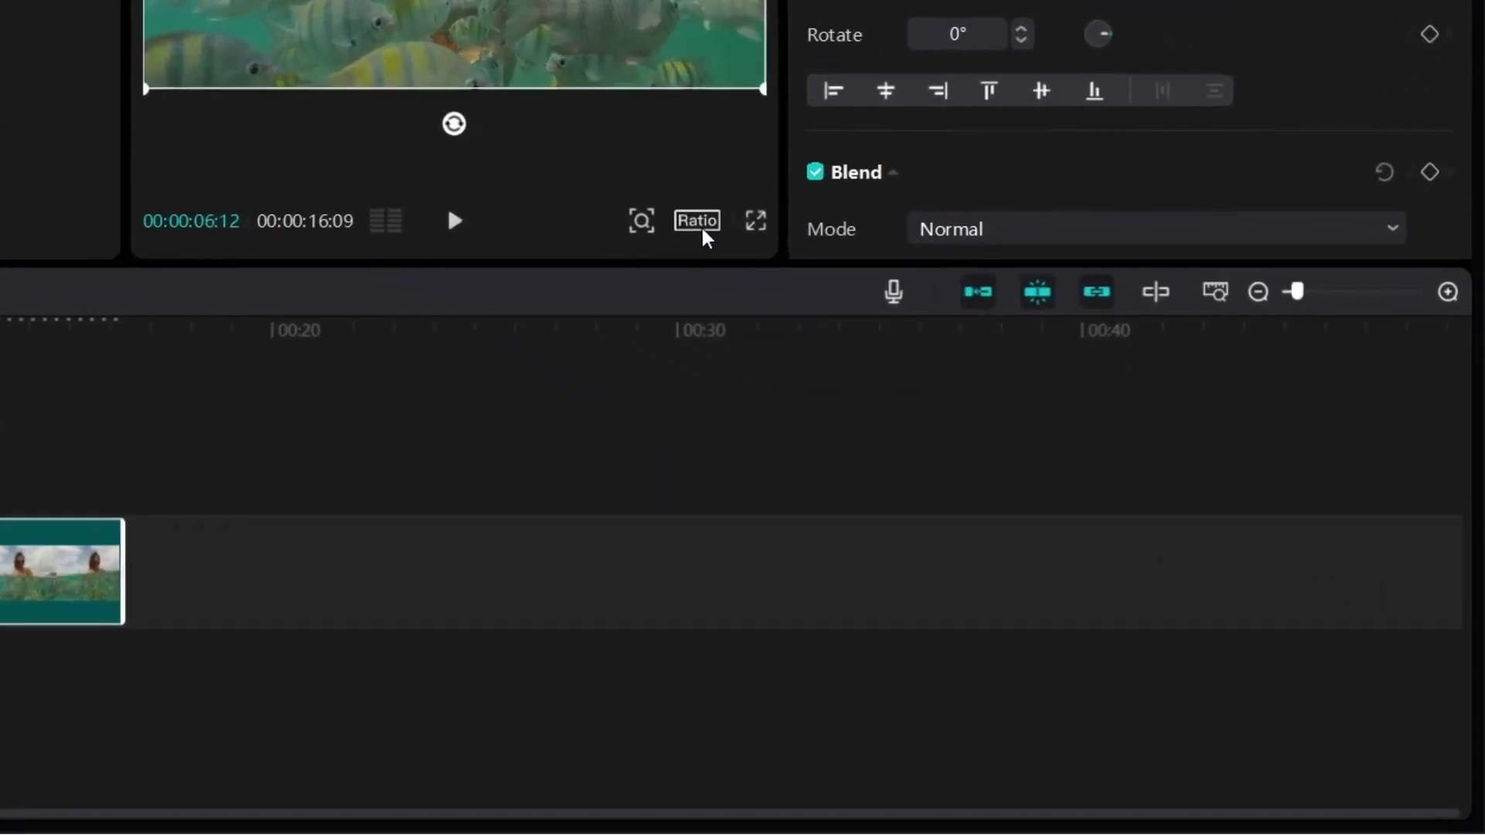
{"action": "left_click", "coordinate": [841, 336]}
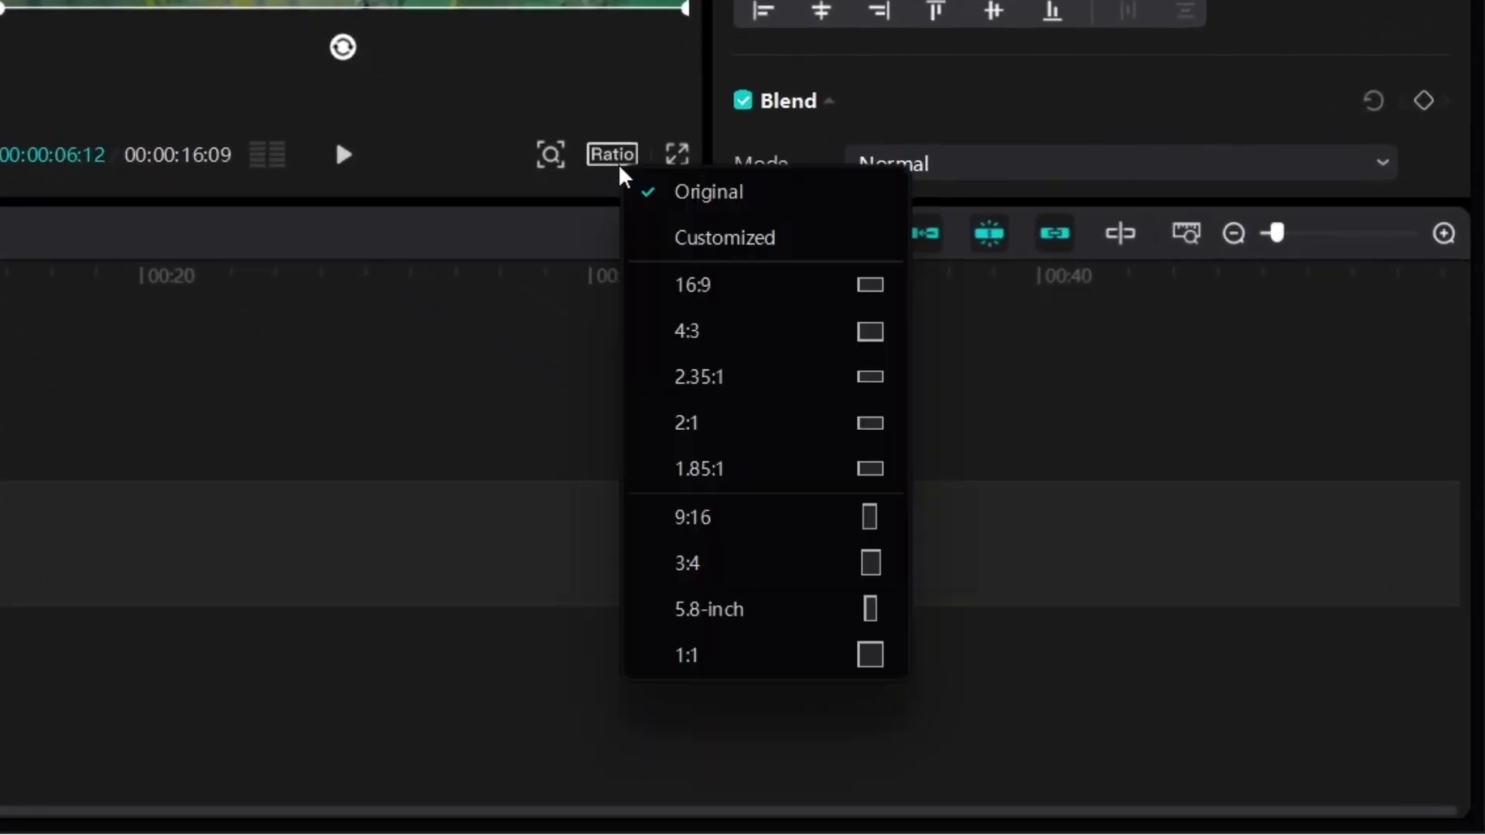
{"action": "left_click", "coordinate": [687, 539]}
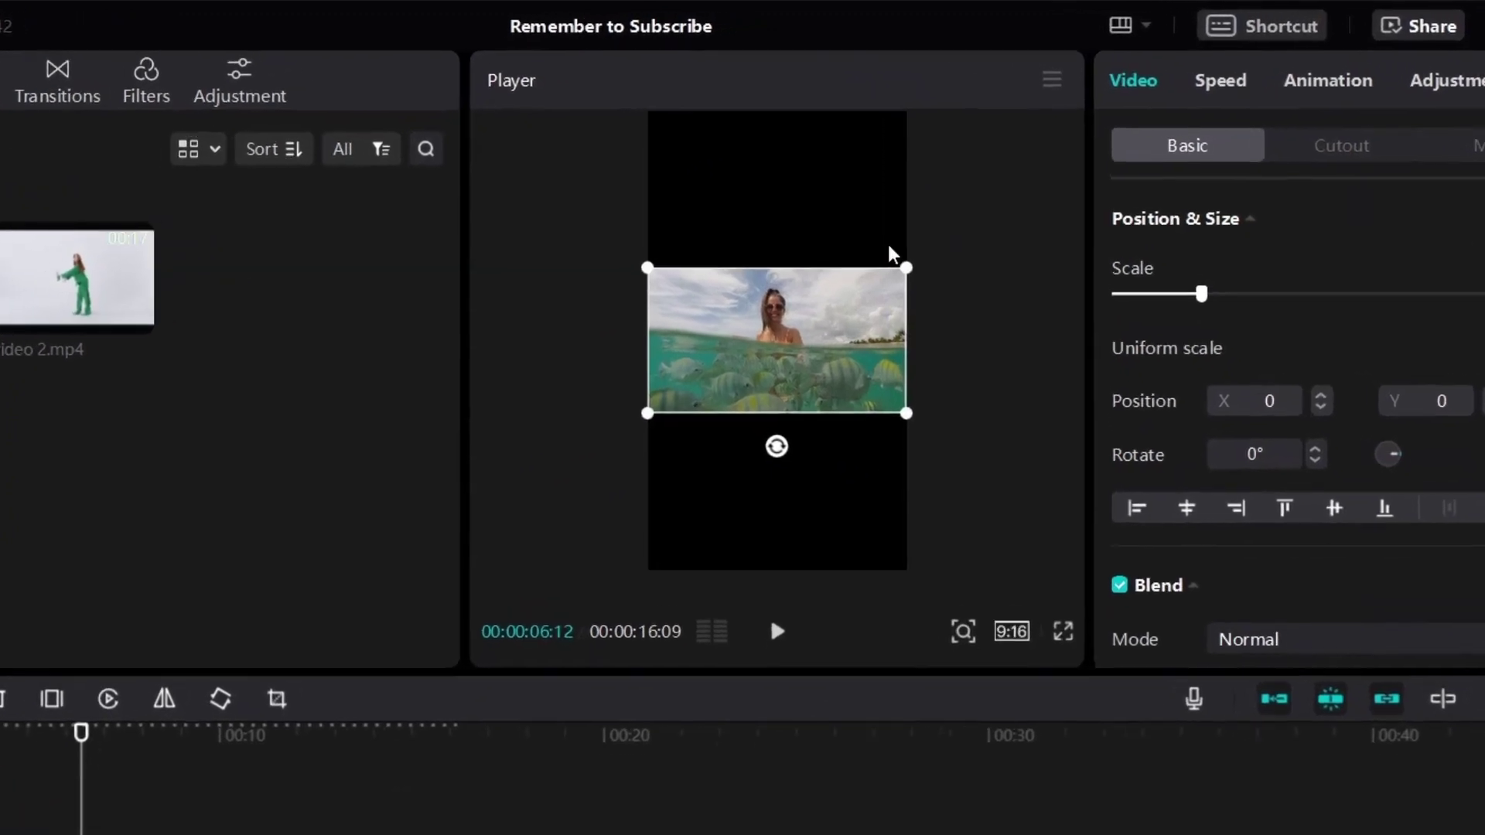
Scale the underwater video up to fill the 9:16 frame with no black bars, nudging it right.
{"action": "left_click", "coordinate": [893, 253]}
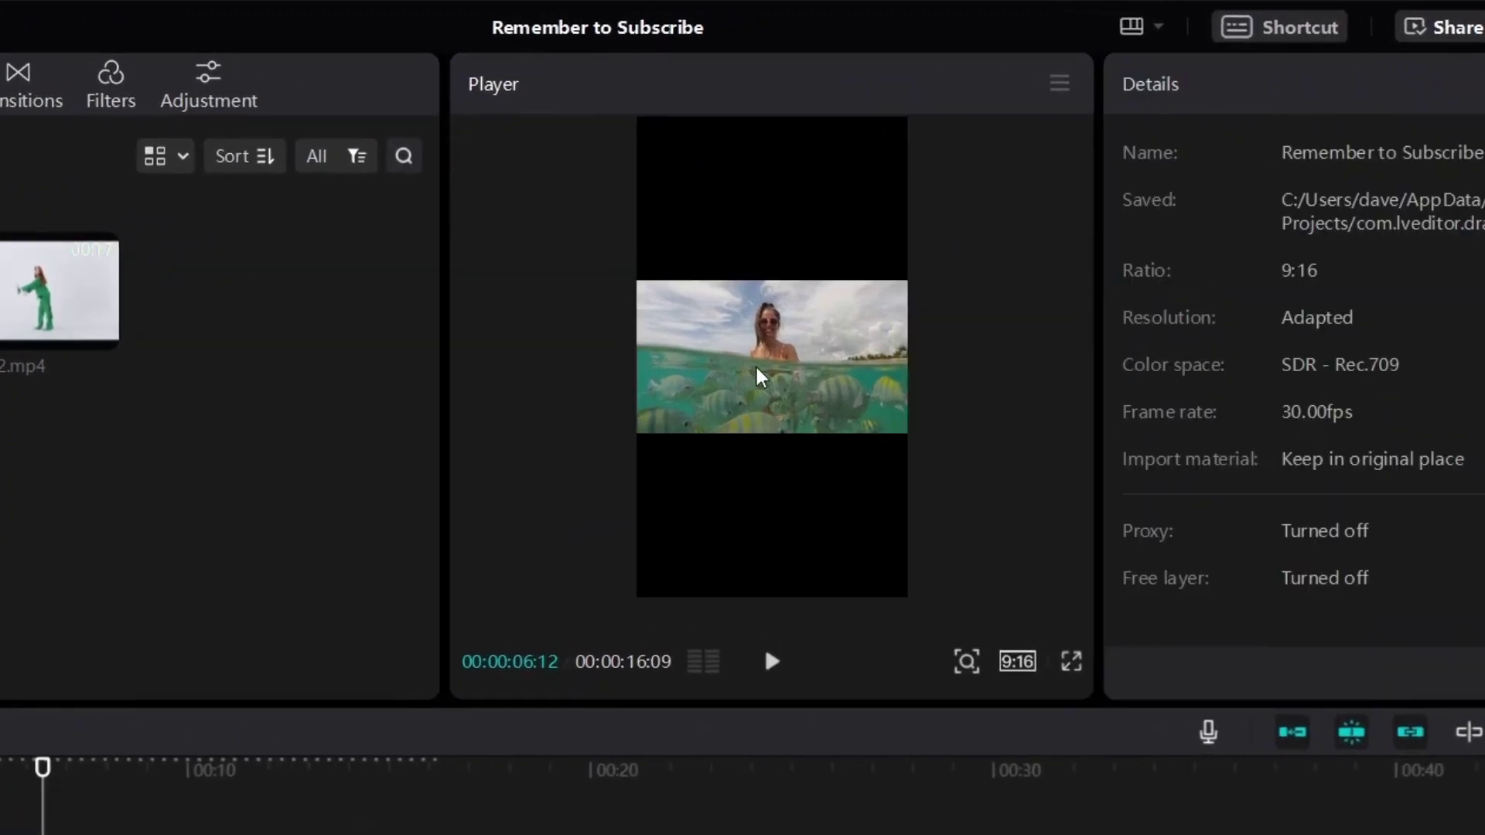
{"action": "left_click", "coordinate": [762, 357]}
{"action": "left_click_drag", "start_coordinate": [638, 435], "coordinate": [259, 735]}
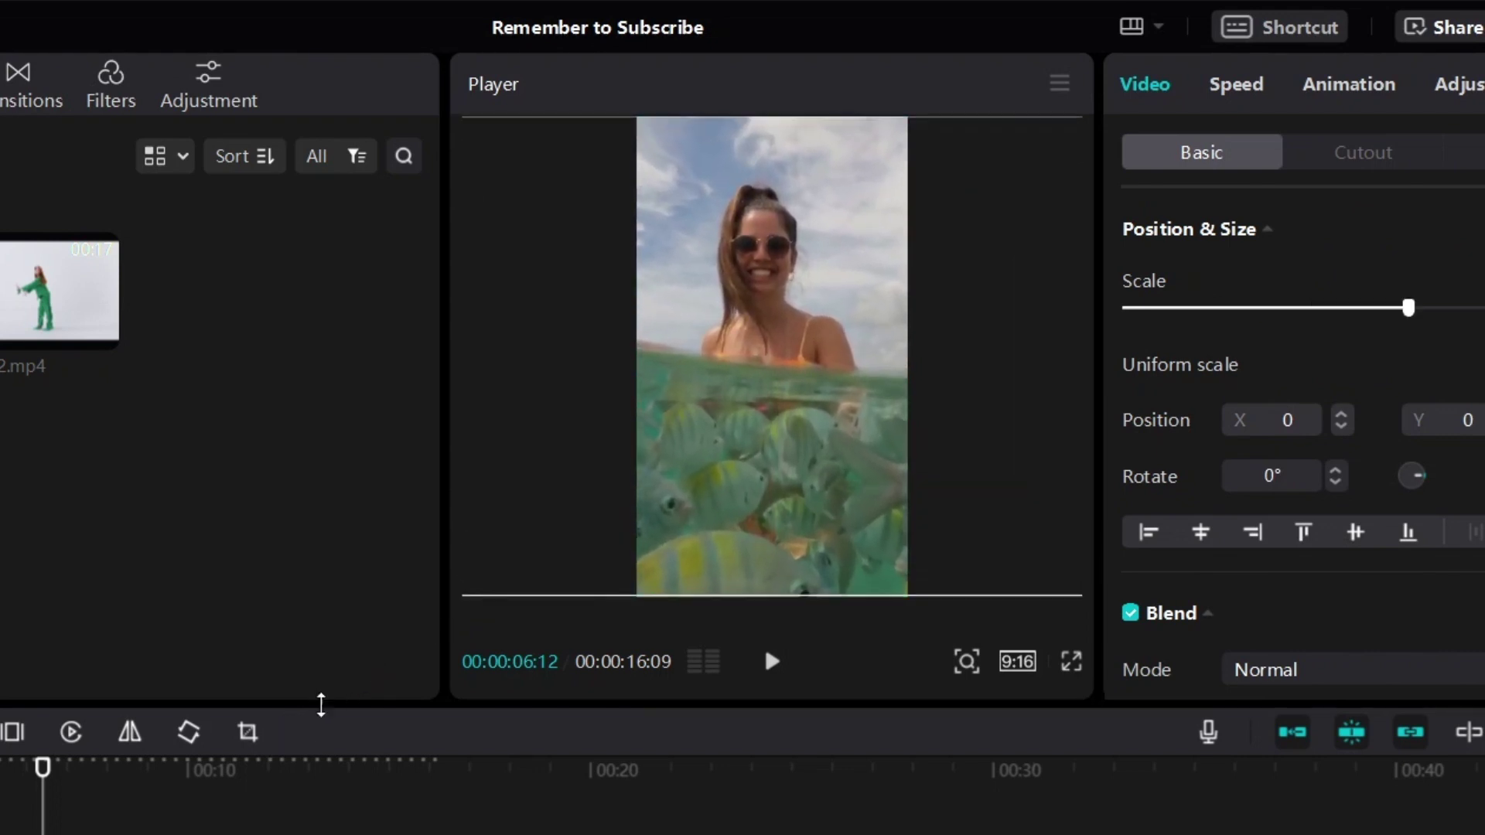
{"action": "mouse_move", "coordinate": [781, 441]}
{"action": "left_mouse_down"}
{"action": "mouse_move", "coordinate": [958, 438]}
{"action": "mouse_move", "coordinate": [597, 444]}
{"action": "mouse_move", "coordinate": [784, 450]}
{"action": "left_mouse_up"}
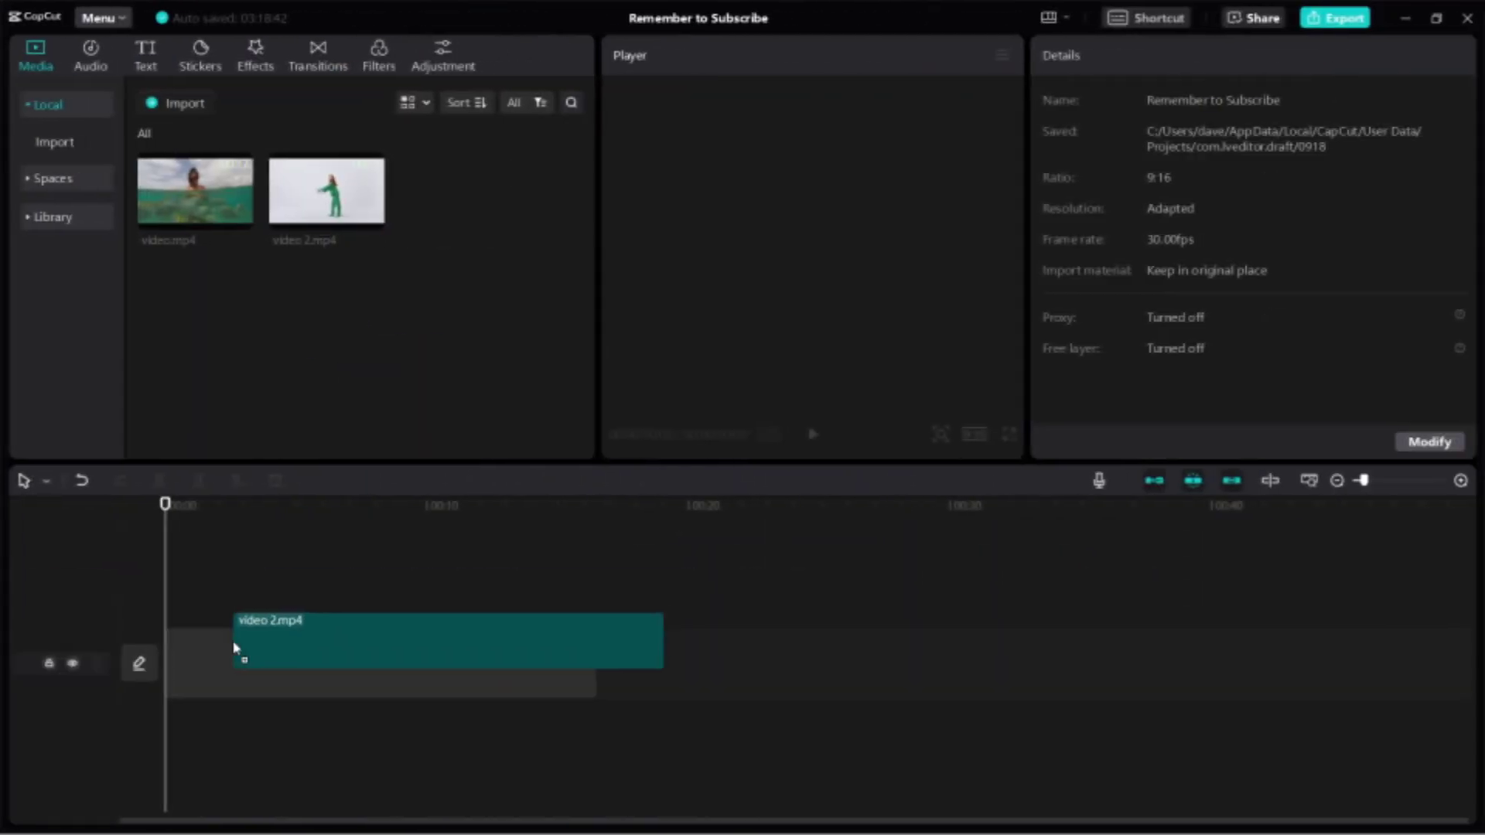
Place video 2.mp4 at the timeline start and scale it to 315% to fill the frame.
{"action": "left_click_drag", "start_coordinate": [238, 649], "coordinate": [240, 653]}
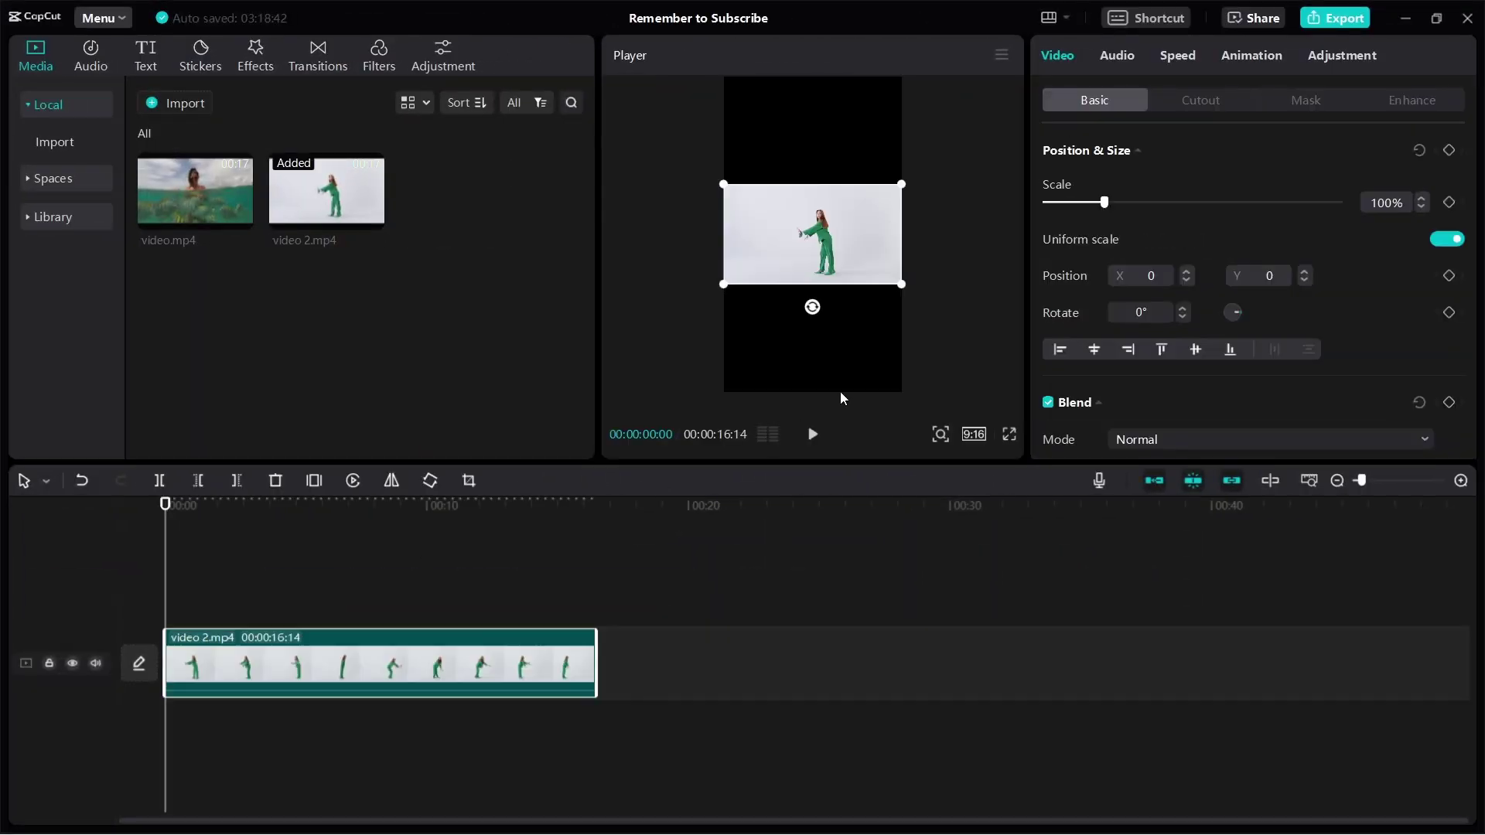
{"action": "left_click_drag", "start_coordinate": [727, 287], "coordinate": [518, 499]}
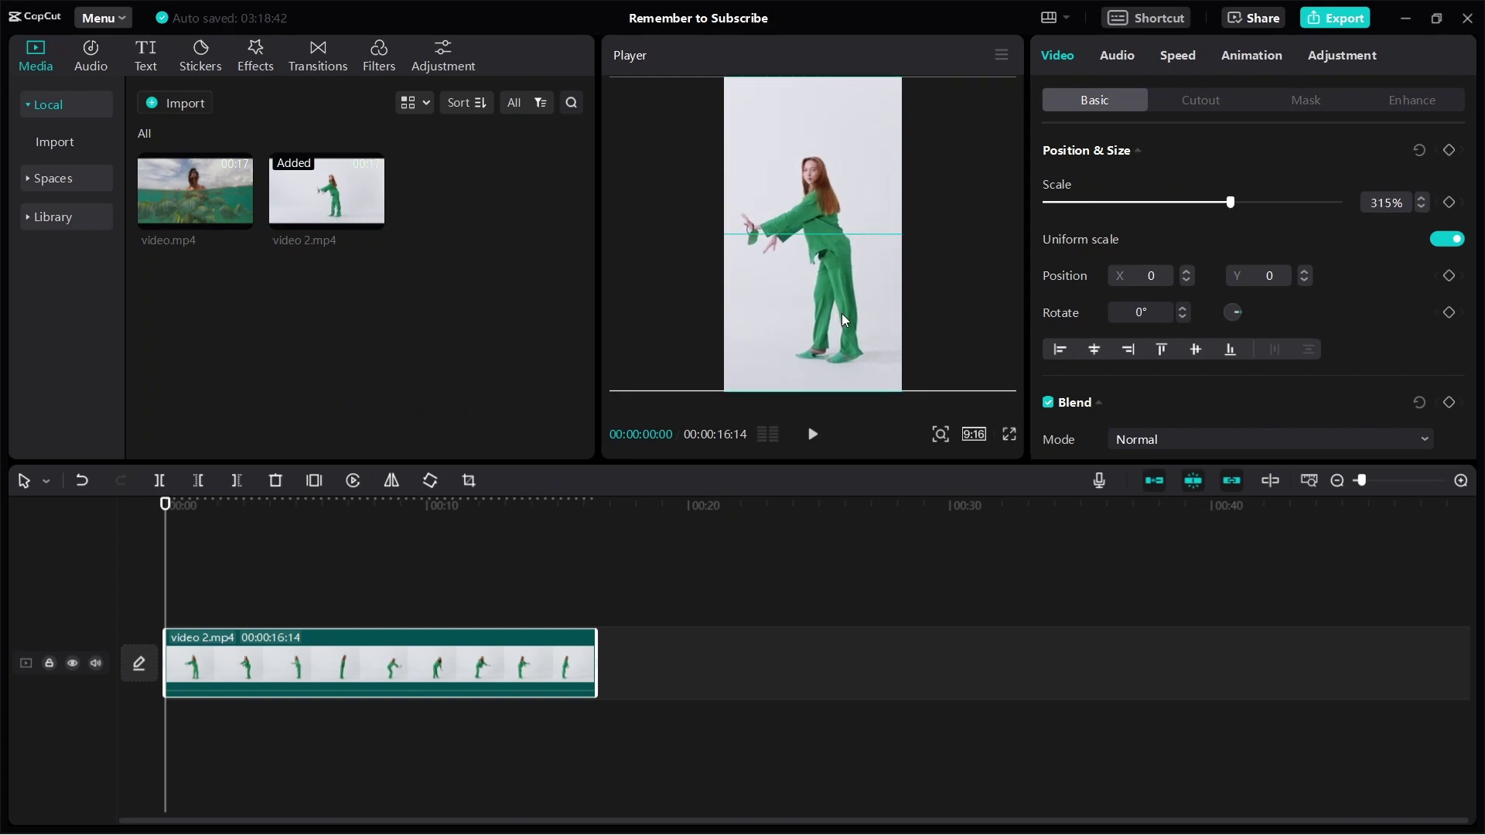
{"action": "left_click", "coordinate": [160, 576]}
Preview the dancer clip, scrubbing ahead to about 10 seconds and back to about 9.
{"action": "key", "text": "space"}
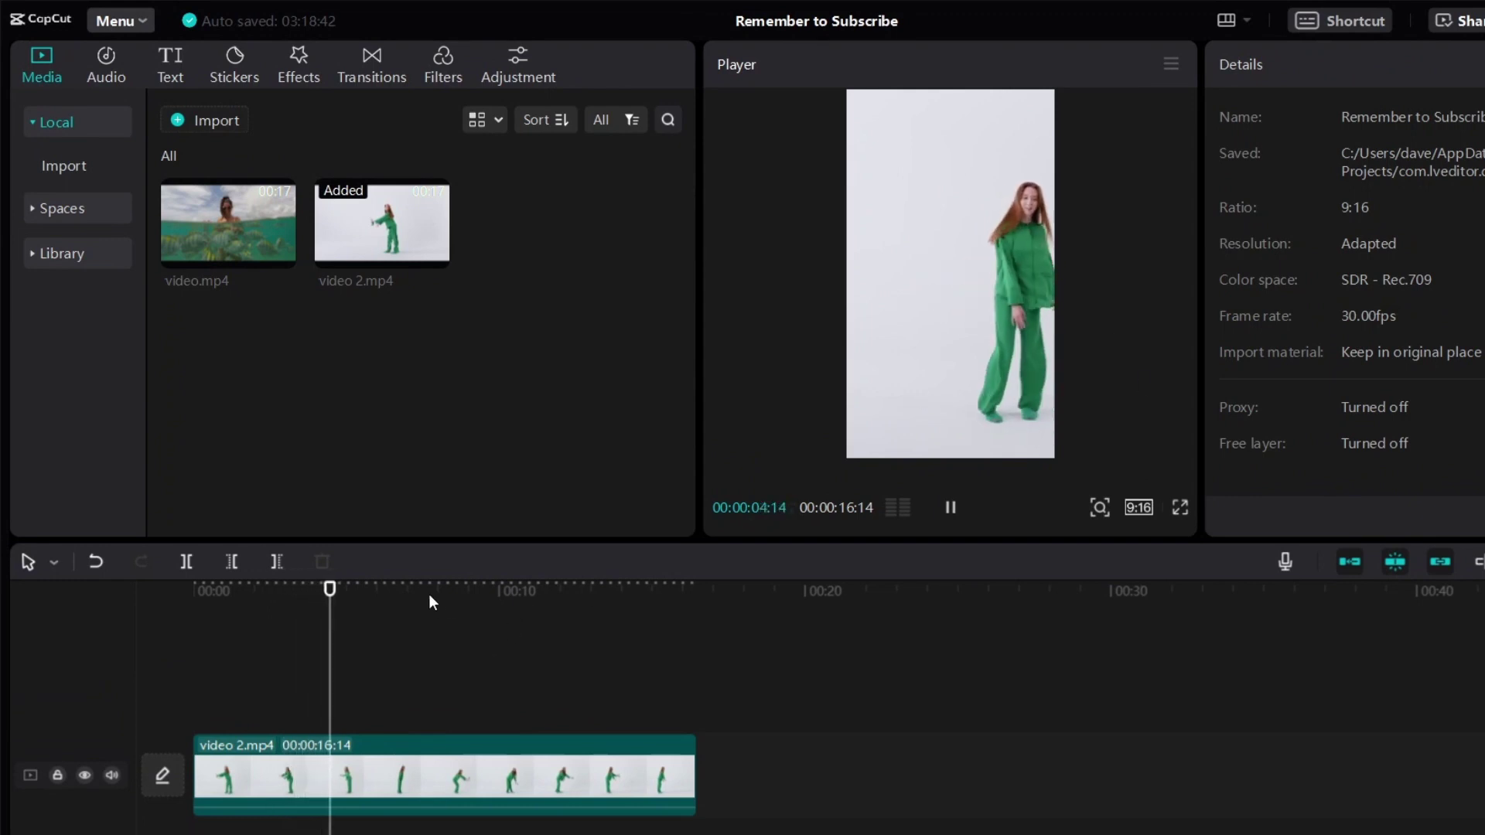
{"action": "left_click_drag", "start_coordinate": [397, 611], "coordinate": [512, 611]}
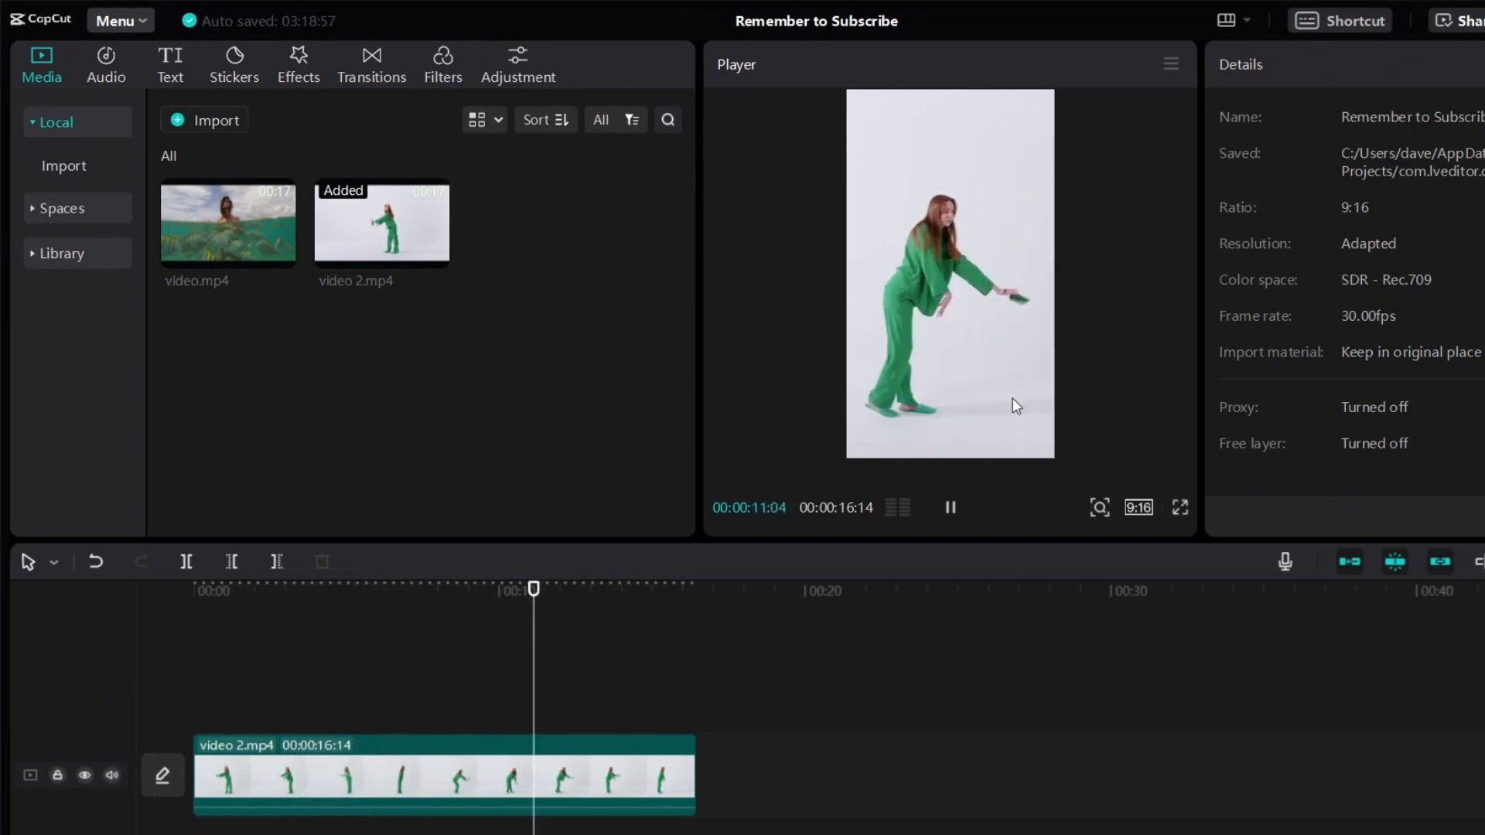
{"action": "left_click", "coordinate": [948, 504]}
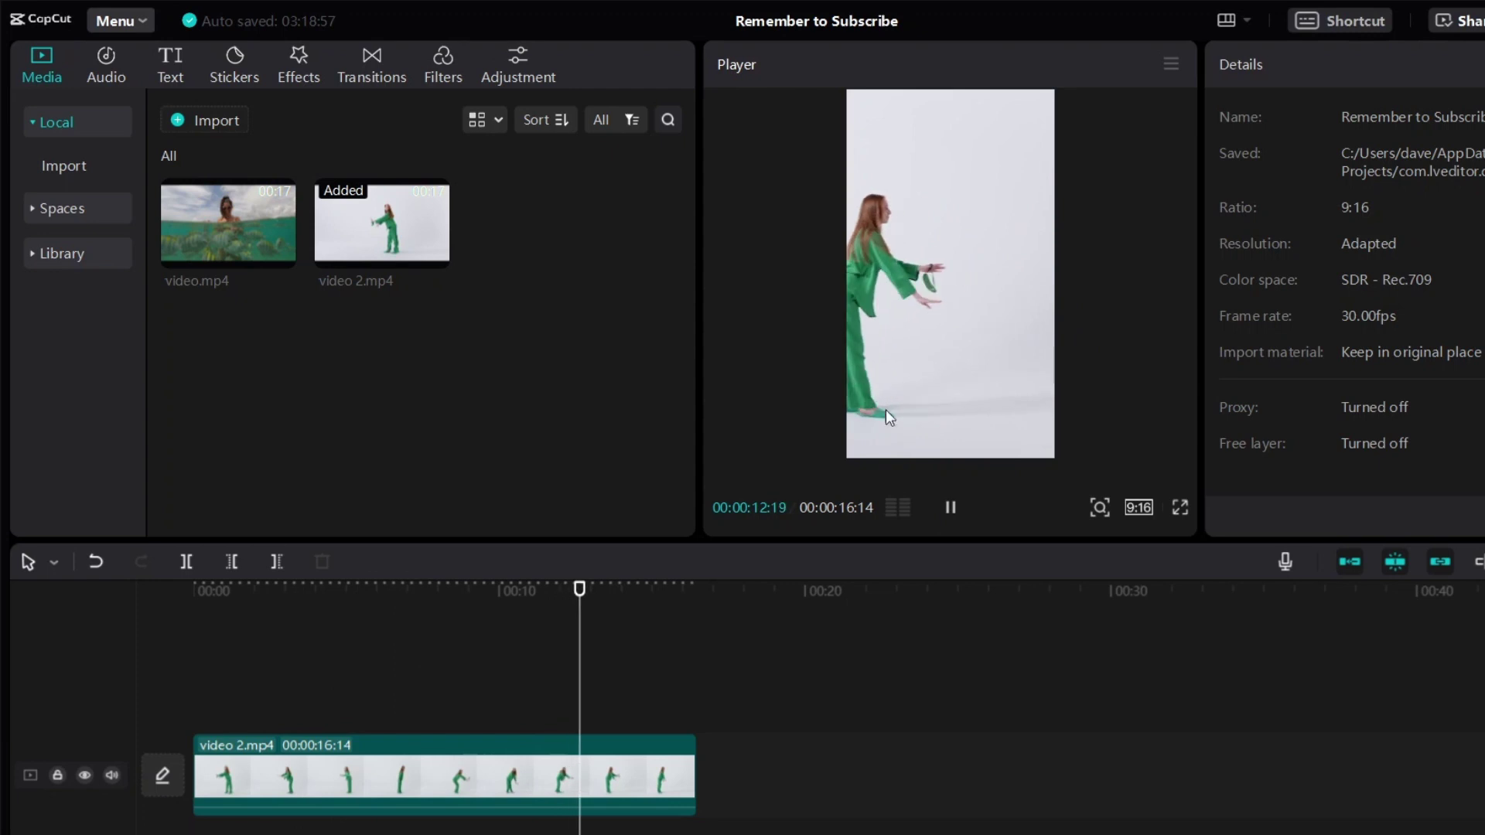
{"action": "left_click", "coordinate": [948, 507]}
{"action": "left_click_drag", "start_coordinate": [629, 607], "coordinate": [192, 610]}
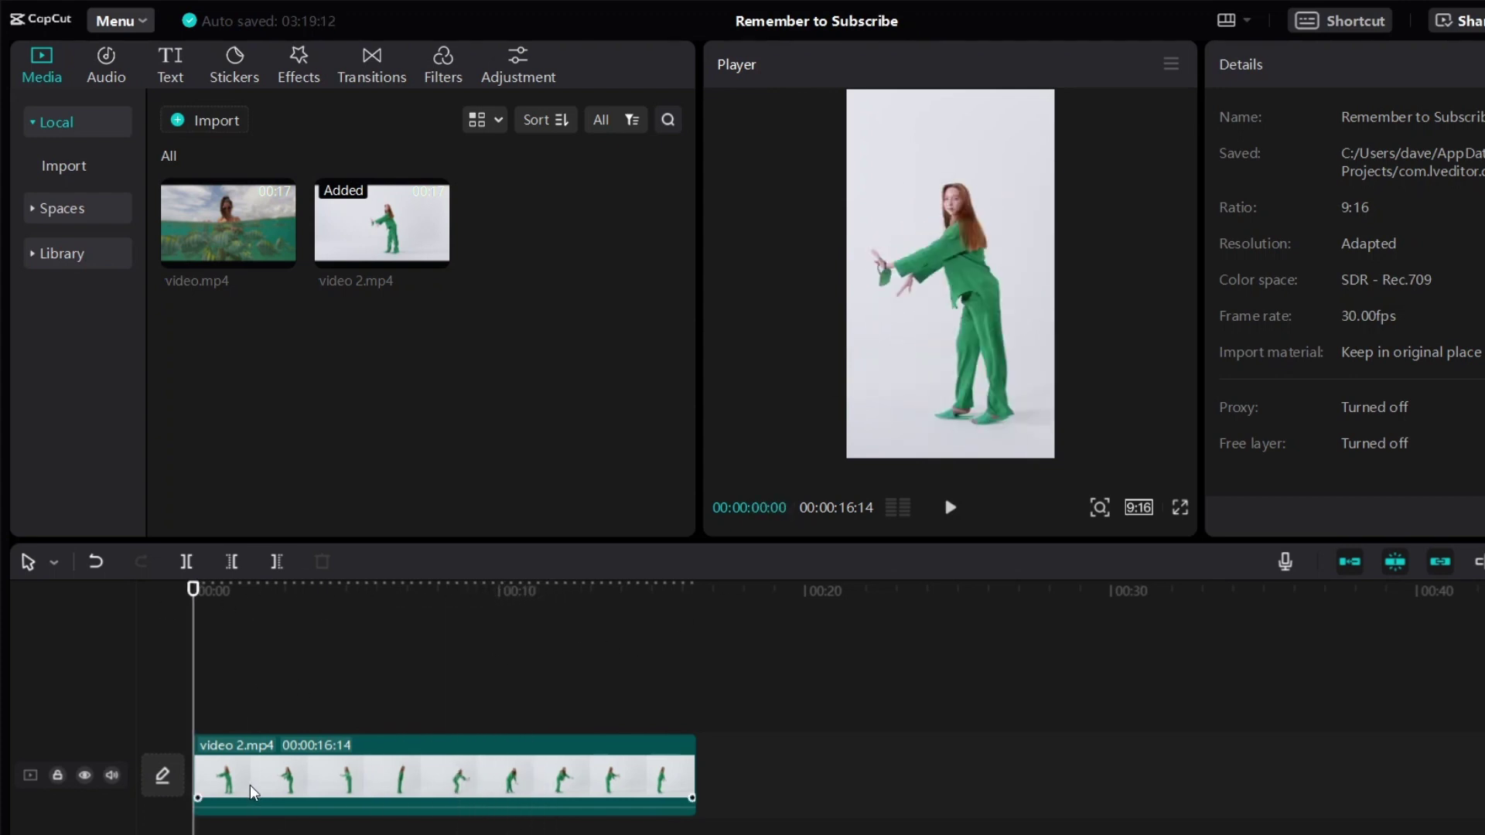
Set the dancer clip's Position X to -217 and add a Position & Size keyframe at the start.
{"action": "left_click", "coordinate": [253, 786]}
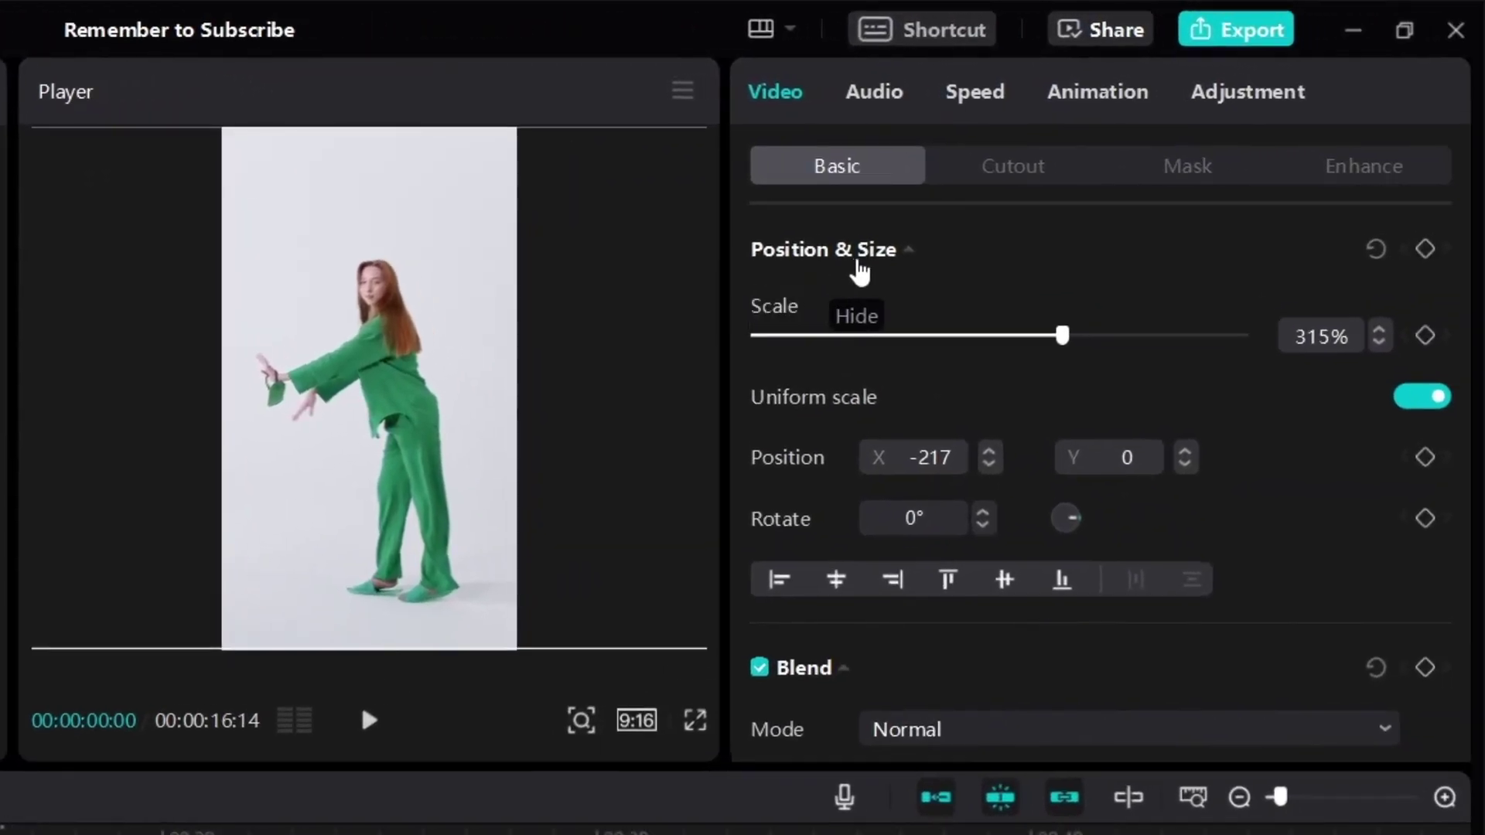
{"action": "left_click", "coordinate": [1427, 252]}
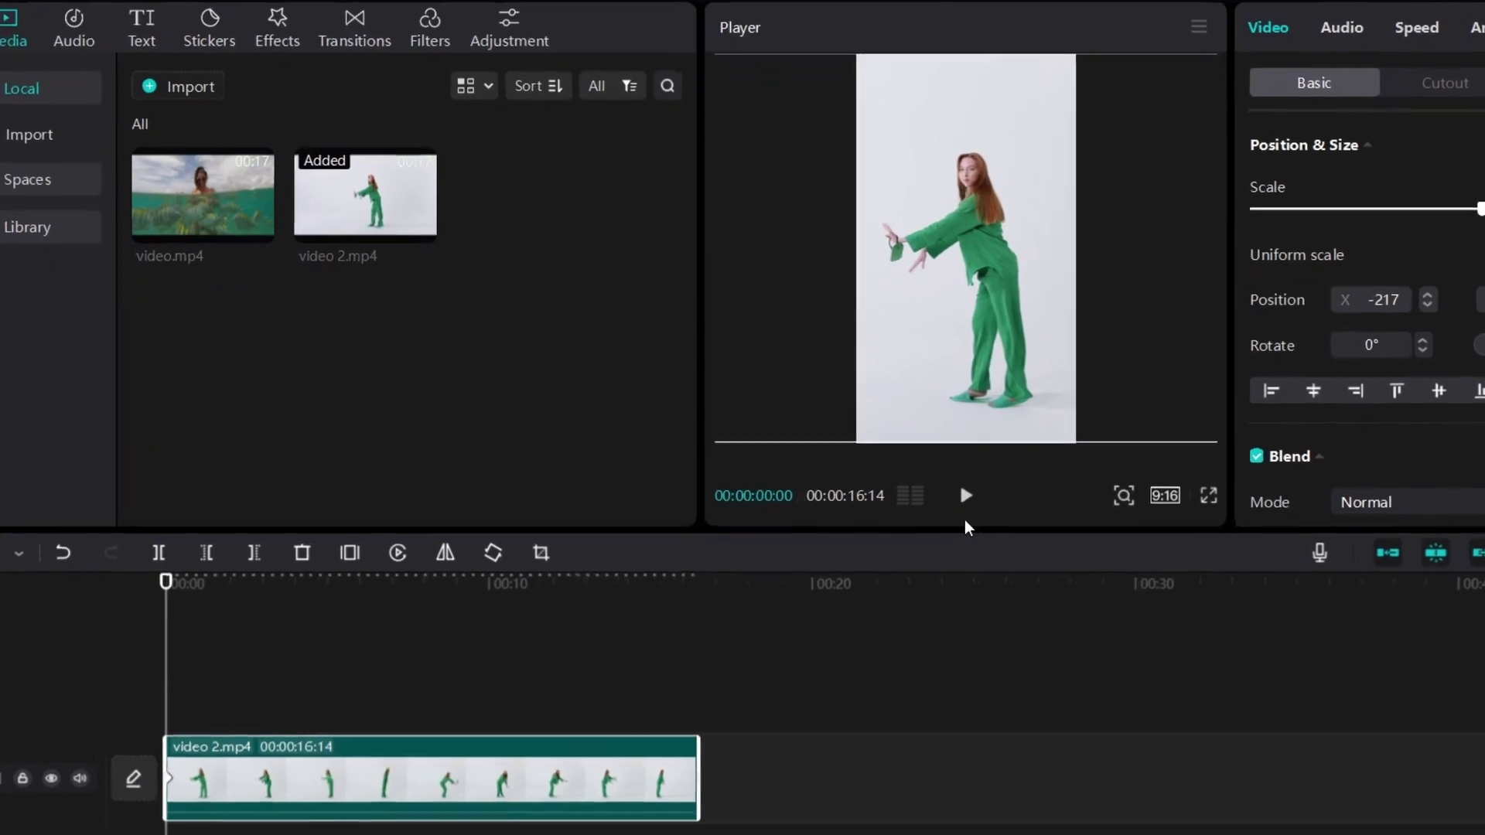
{"action": "left_click", "coordinate": [988, 483]}
{"action": "left_click", "coordinate": [990, 486]}
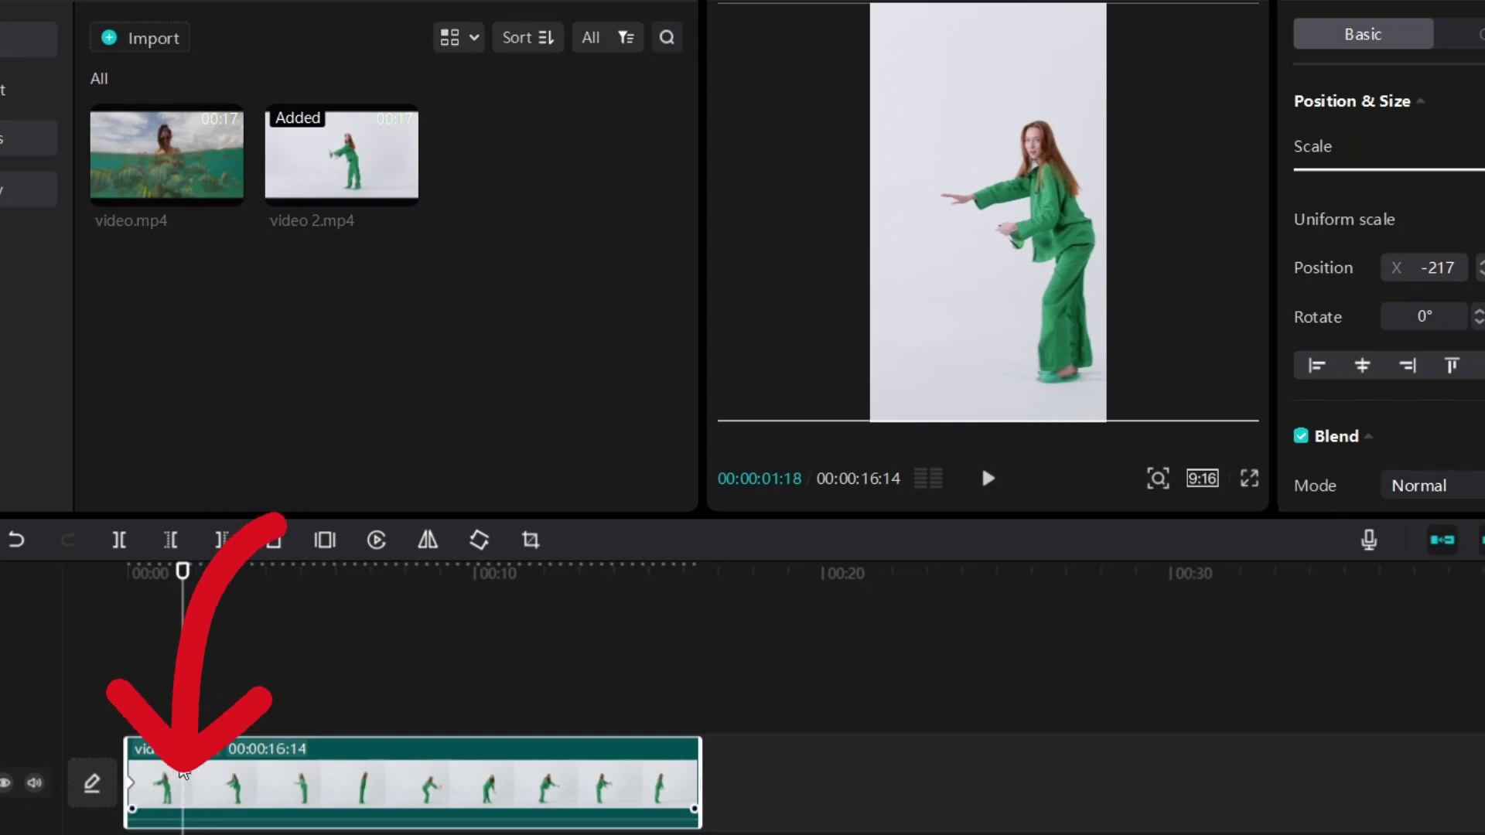
Shift the dancer to X -646, then at 00:00:02:20 move her to X -886 for a second keyframe.
{"action": "left_click_drag", "start_coordinate": [1044, 223], "coordinate": [1019, 220]}
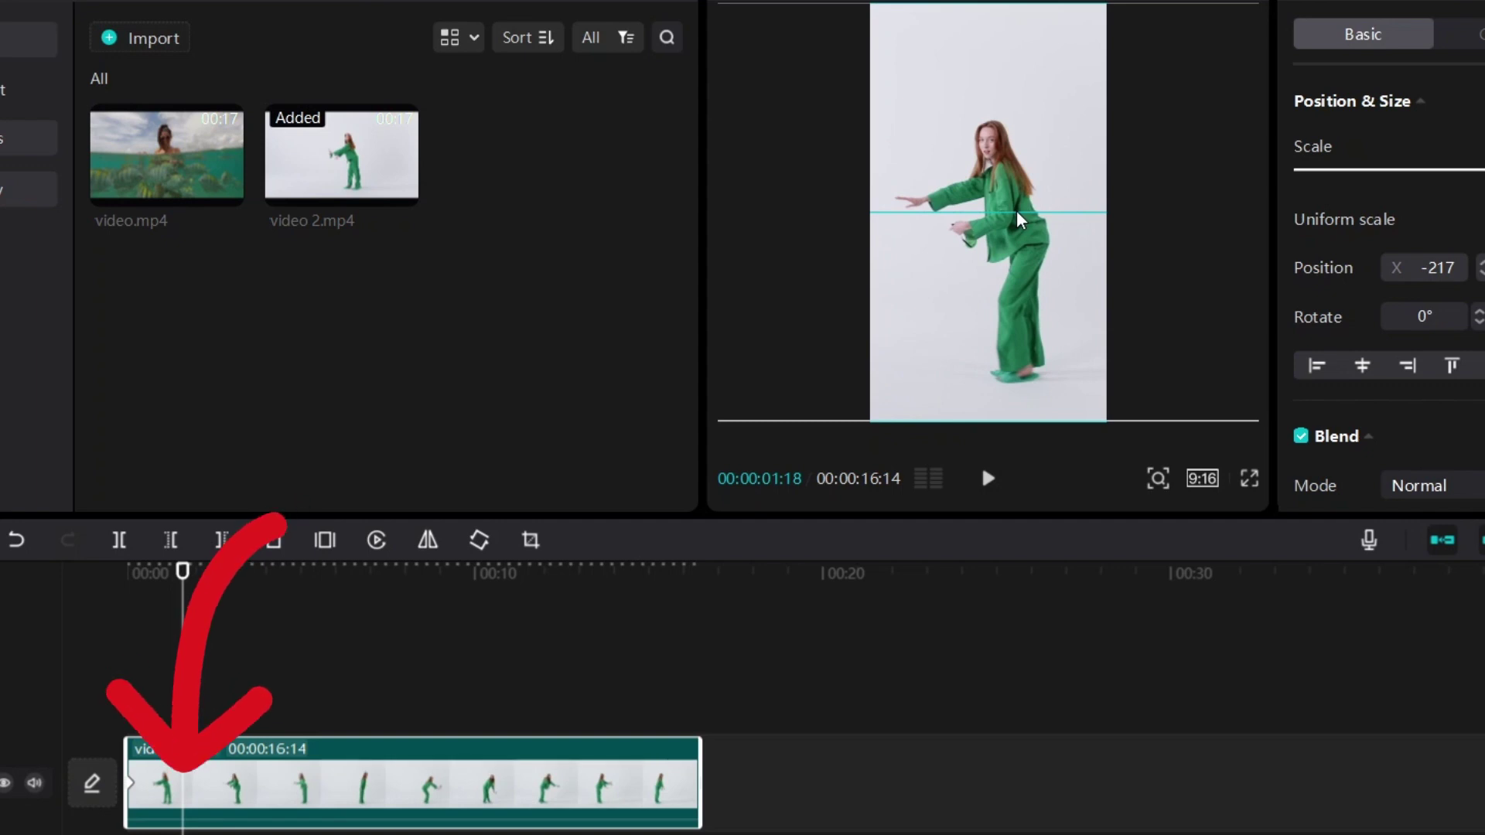
{"action": "left_click_drag", "start_coordinate": [1017, 217], "coordinate": [1017, 217]}
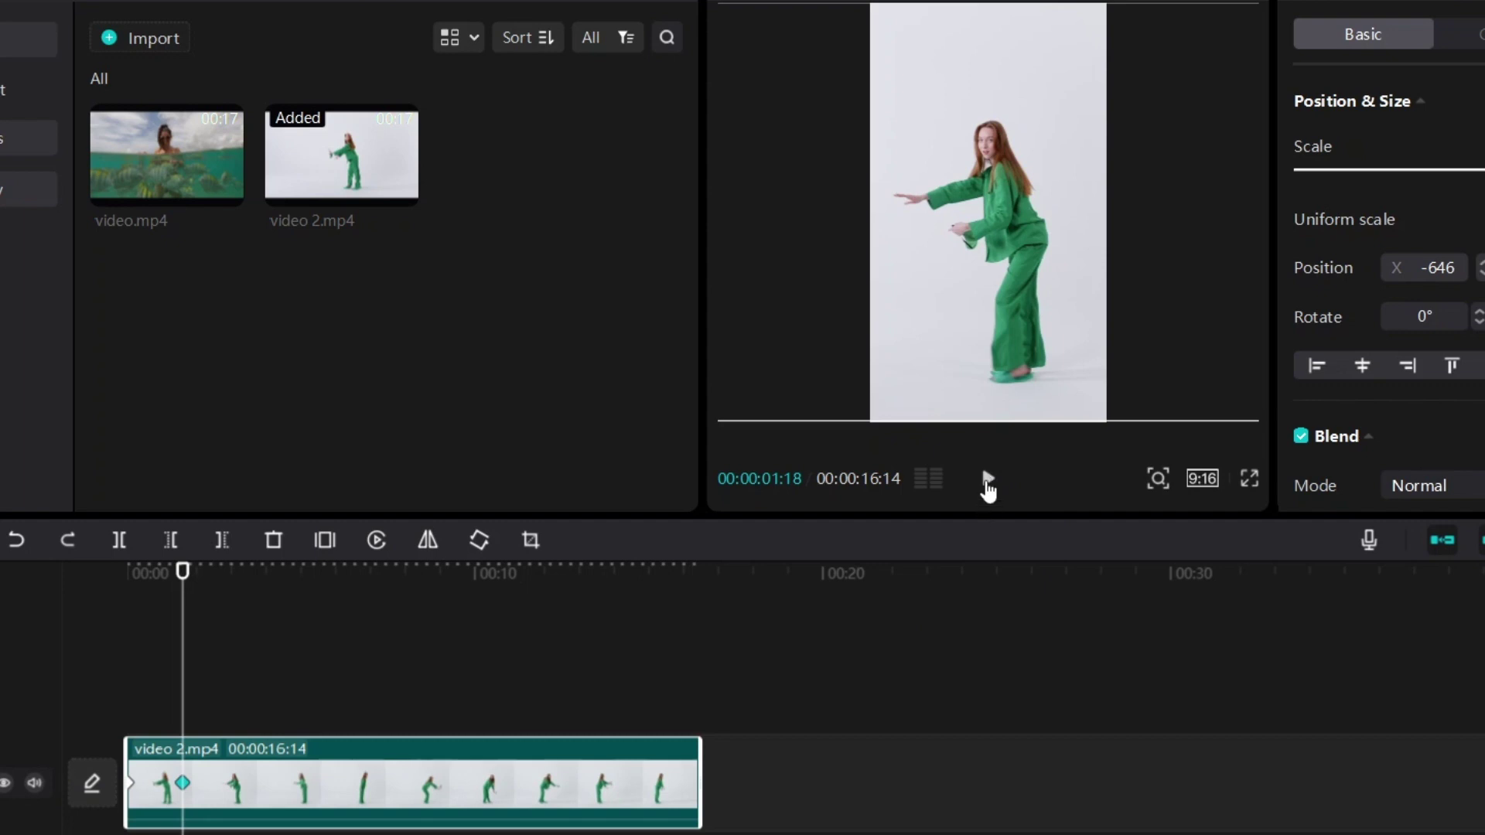
{"action": "left_click", "coordinate": [988, 480]}
{"action": "left_click", "coordinate": [988, 480]}
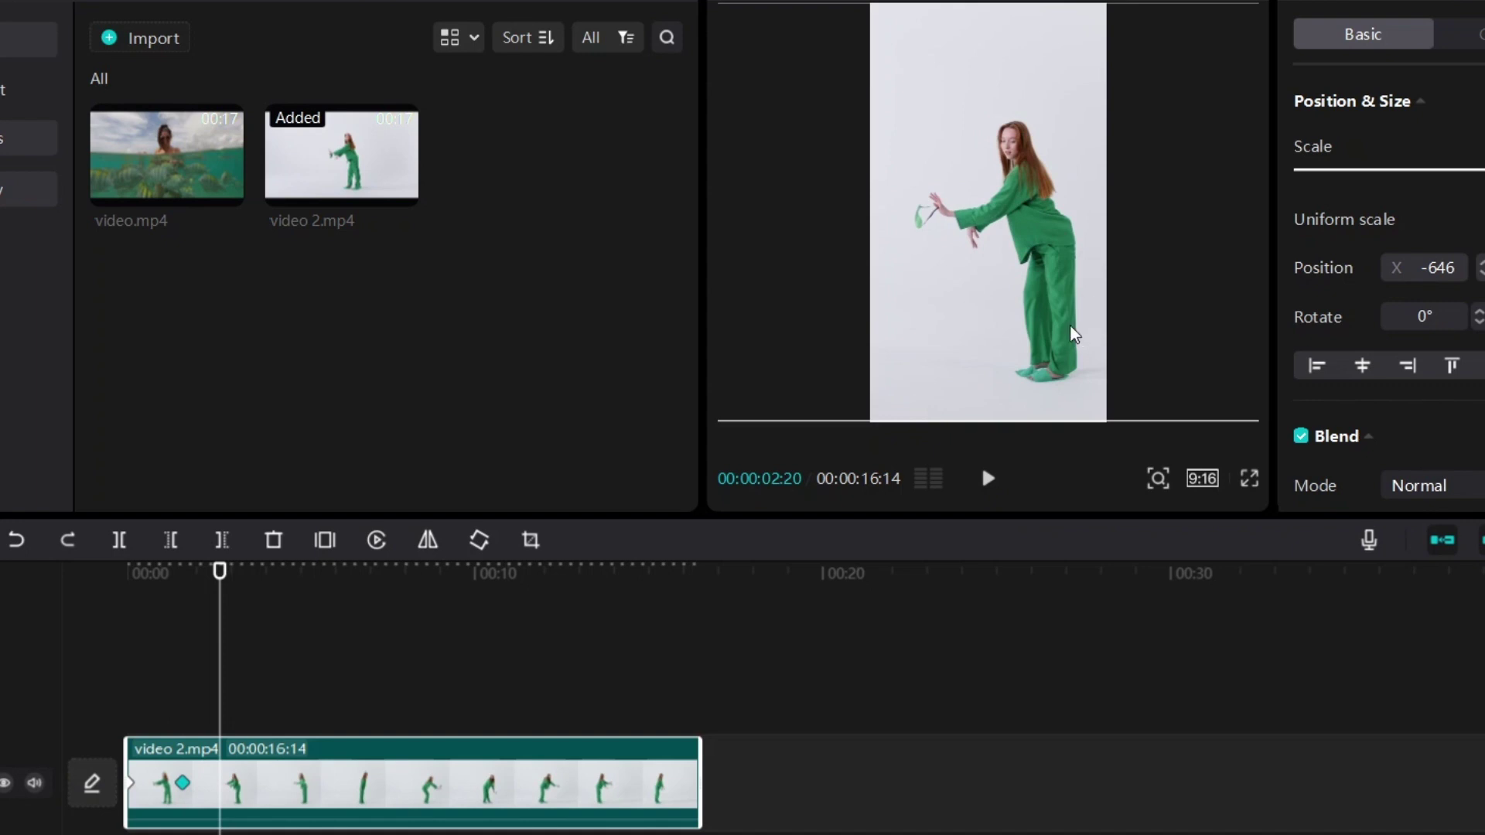
{"action": "left_click_drag", "start_coordinate": [1033, 249], "coordinate": [1018, 254]}
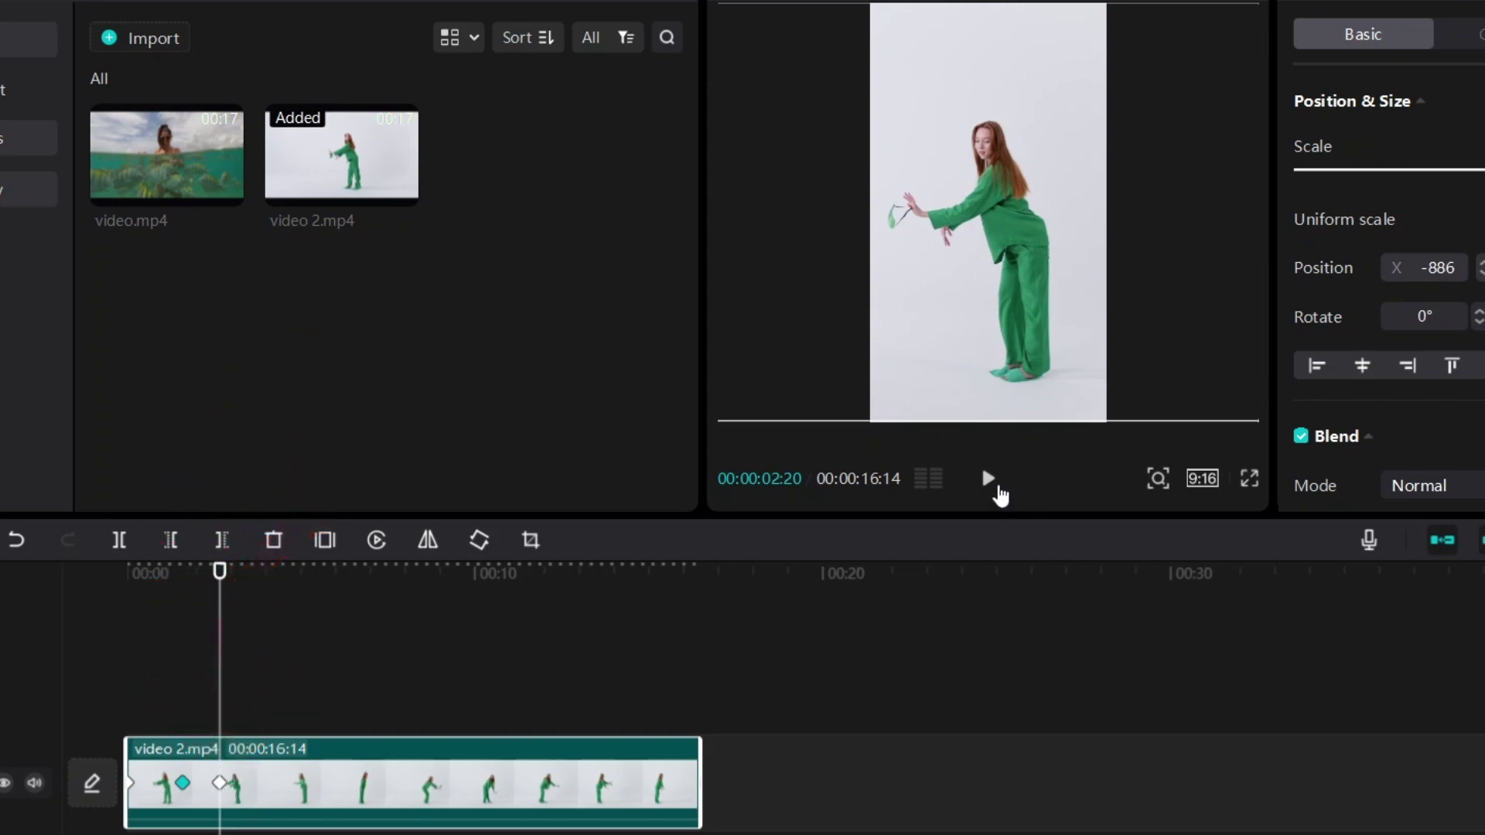
Add position keyframes at successive poses, shifting the video right to keep the dancer centred.
{"action": "left_click", "coordinate": [997, 487]}
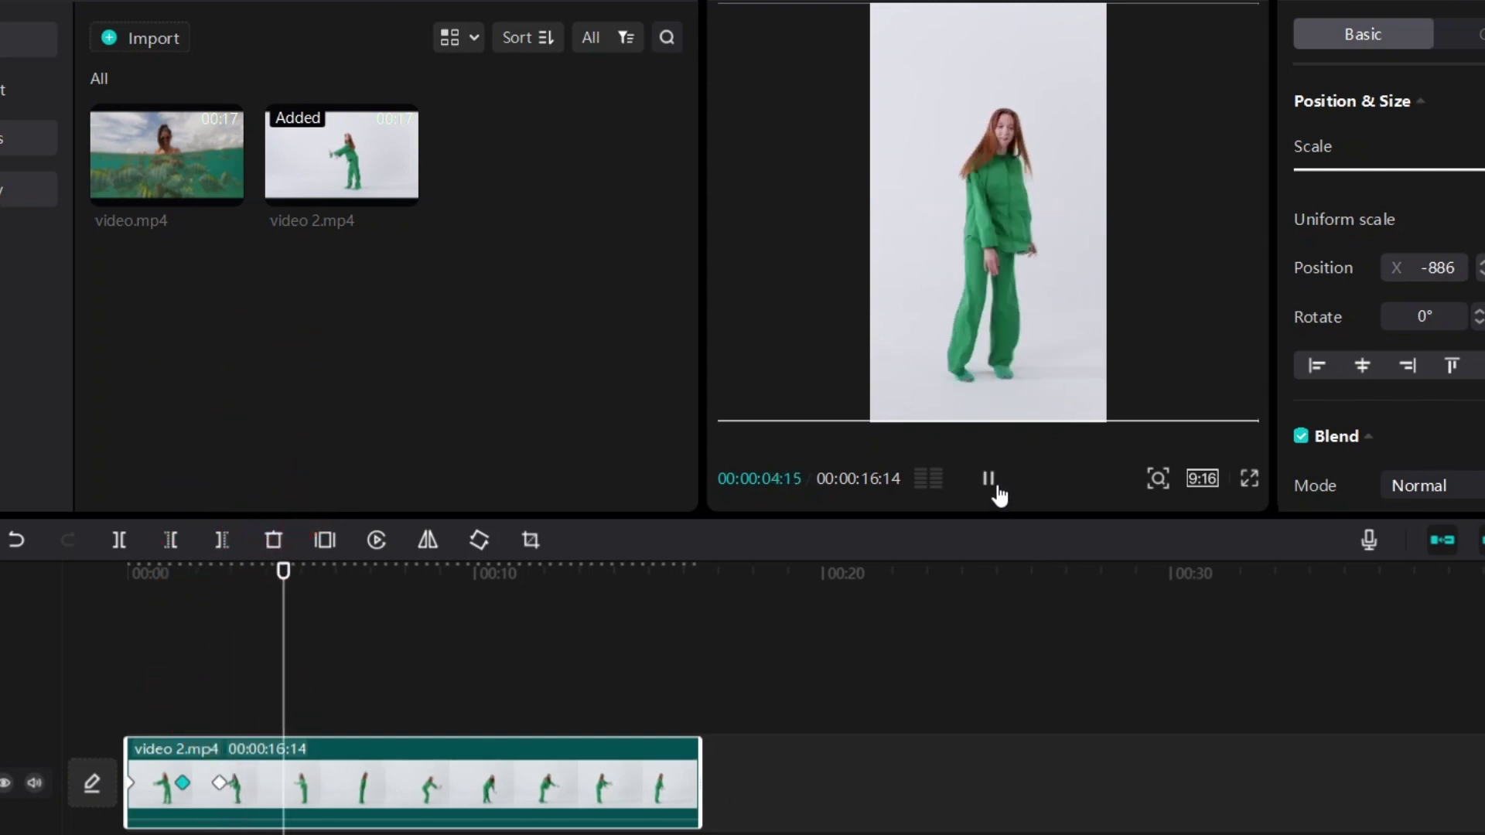
{"action": "left_click", "coordinate": [997, 487]}
{"action": "left_click_drag", "start_coordinate": [976, 256], "coordinate": [990, 255]}
{"action": "left_click", "coordinate": [987, 478]}
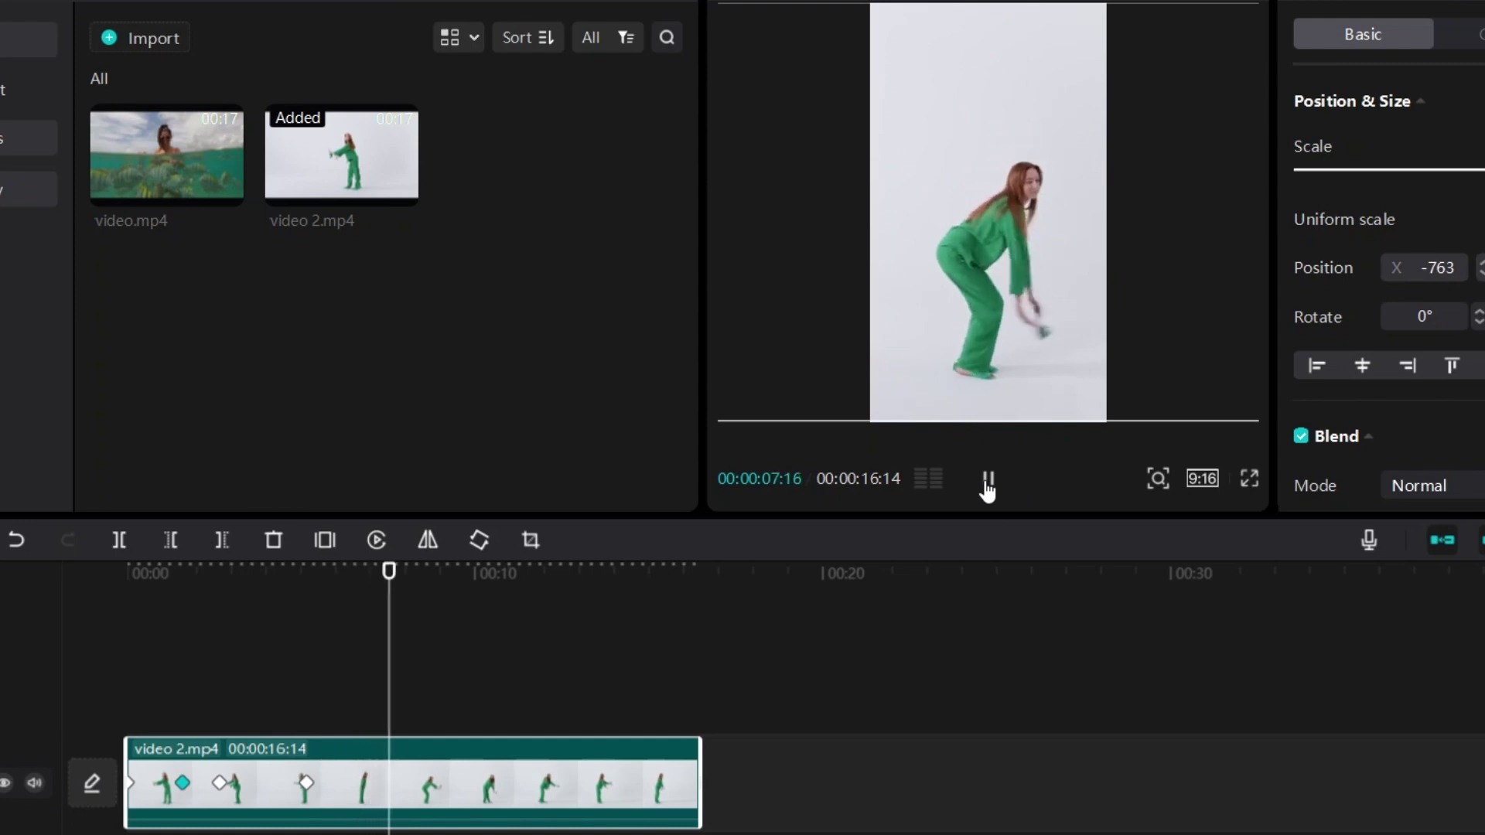
{"action": "left_click_drag", "start_coordinate": [963, 232], "coordinate": [994, 232]}
{"action": "left_click", "coordinate": [990, 481]}
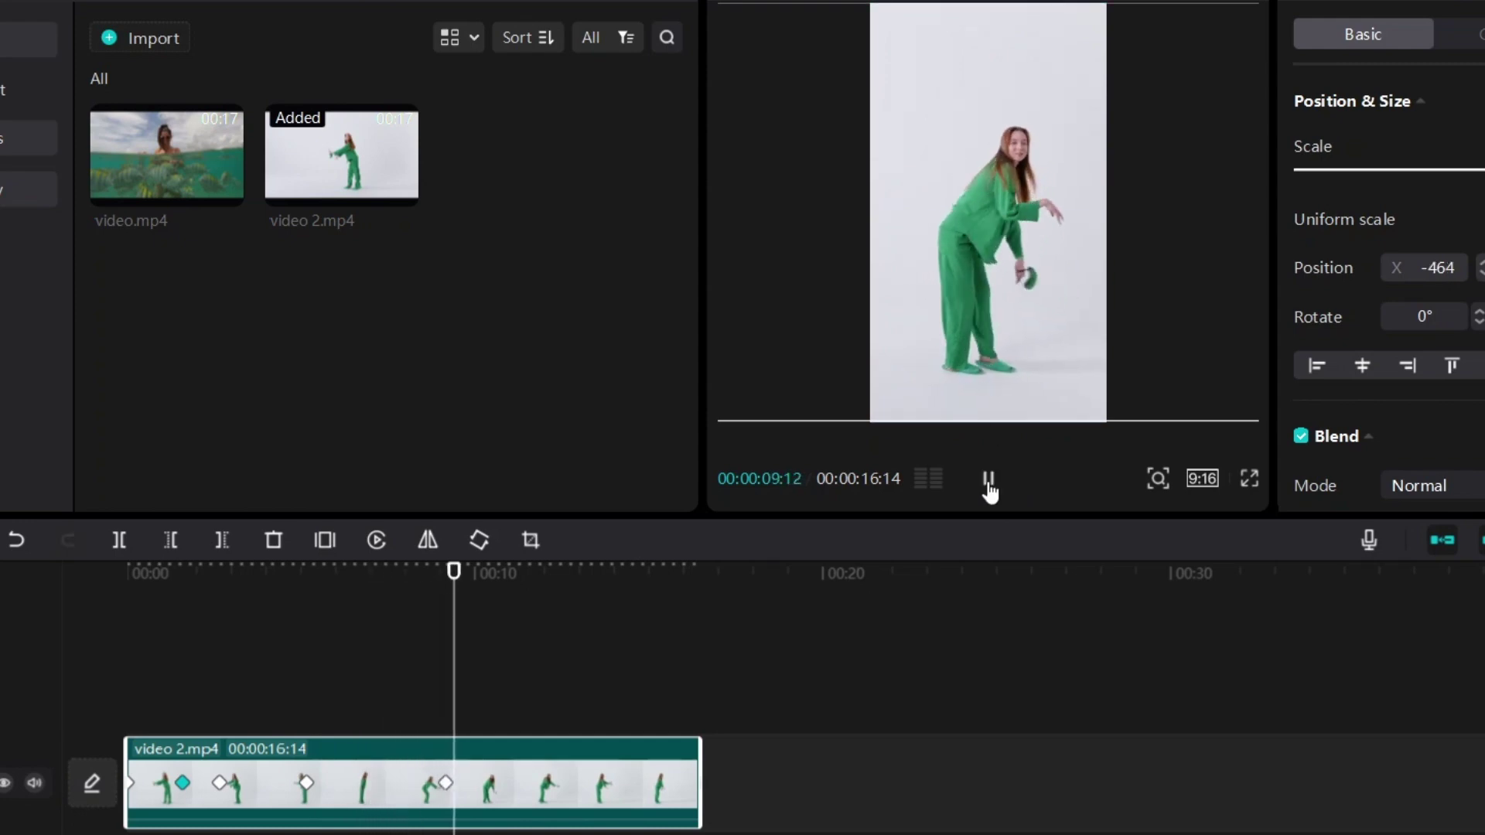
{"action": "left_click_drag", "start_coordinate": [941, 283], "coordinate": [969, 265]}
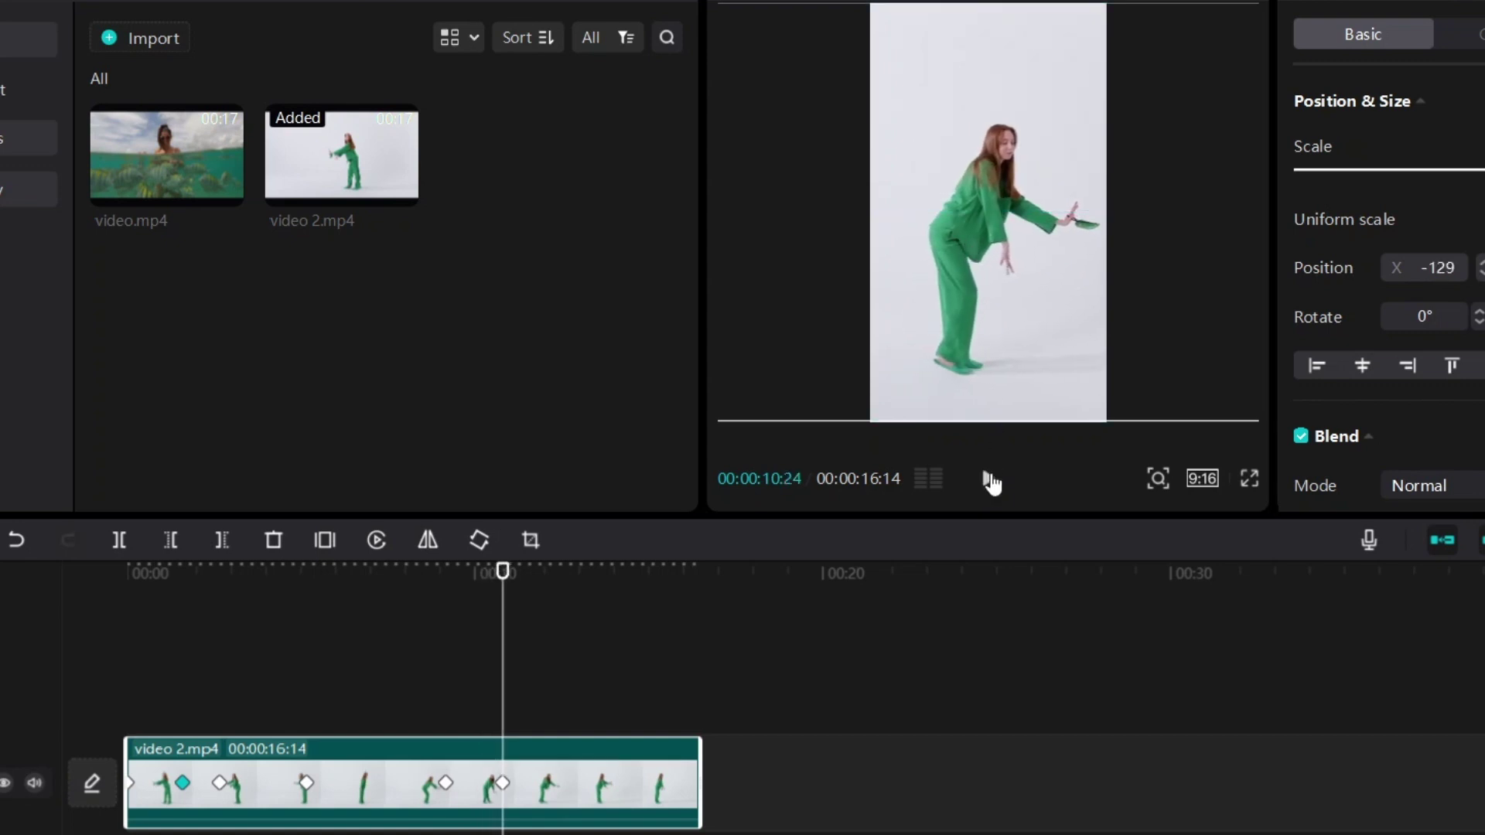
Keyframe further right pans at 00:00:12:07, 13:22, 14:28 and the end at 00:00:16:14 (X 1526).
{"action": "left_click", "coordinate": [988, 480]}
{"action": "left_click", "coordinate": [990, 481]}
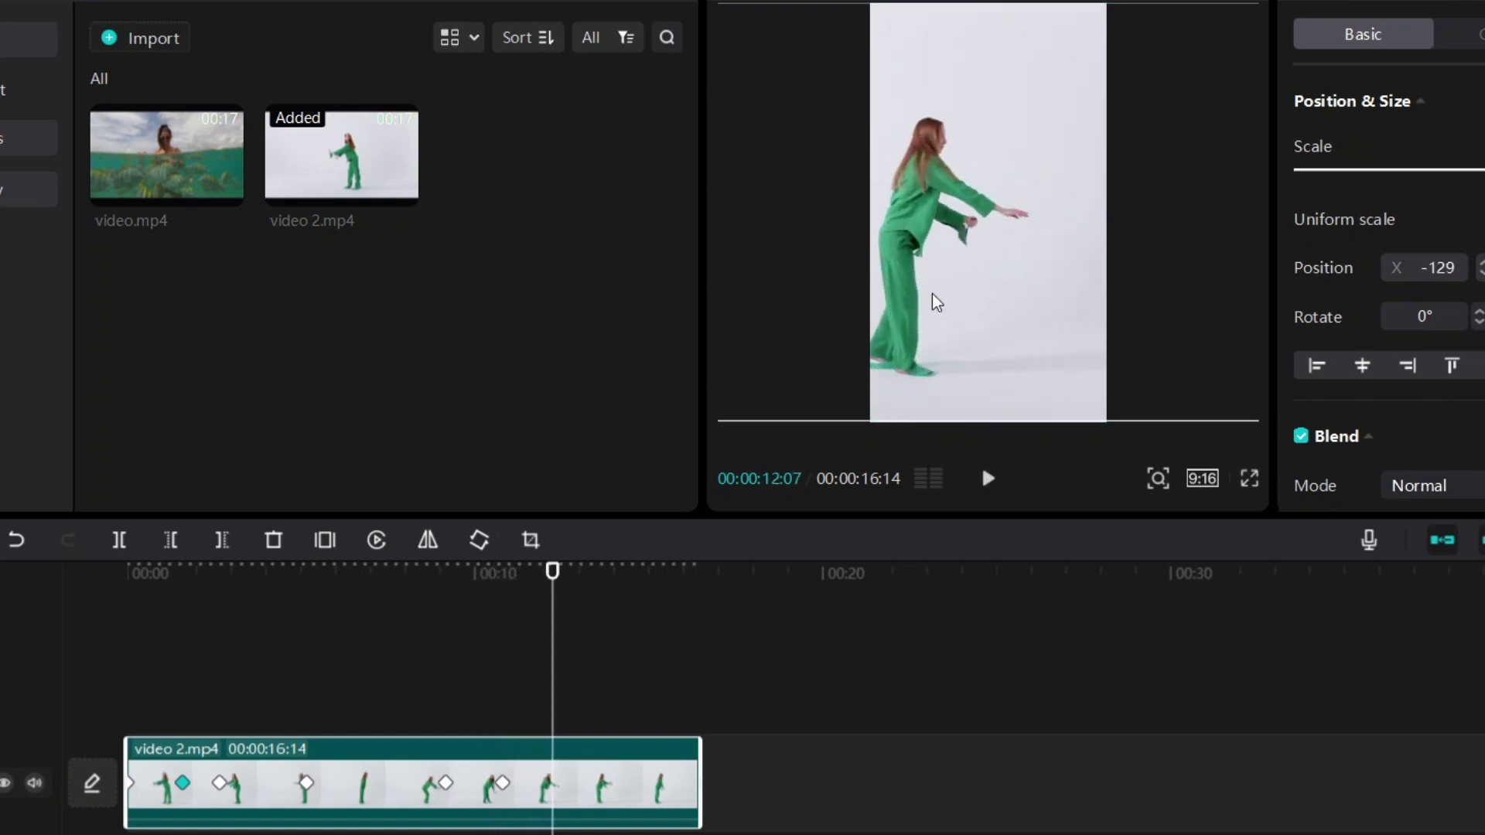
{"action": "left_click_drag", "start_coordinate": [931, 298], "coordinate": [965, 243]}
{"action": "left_click", "coordinate": [987, 479]}
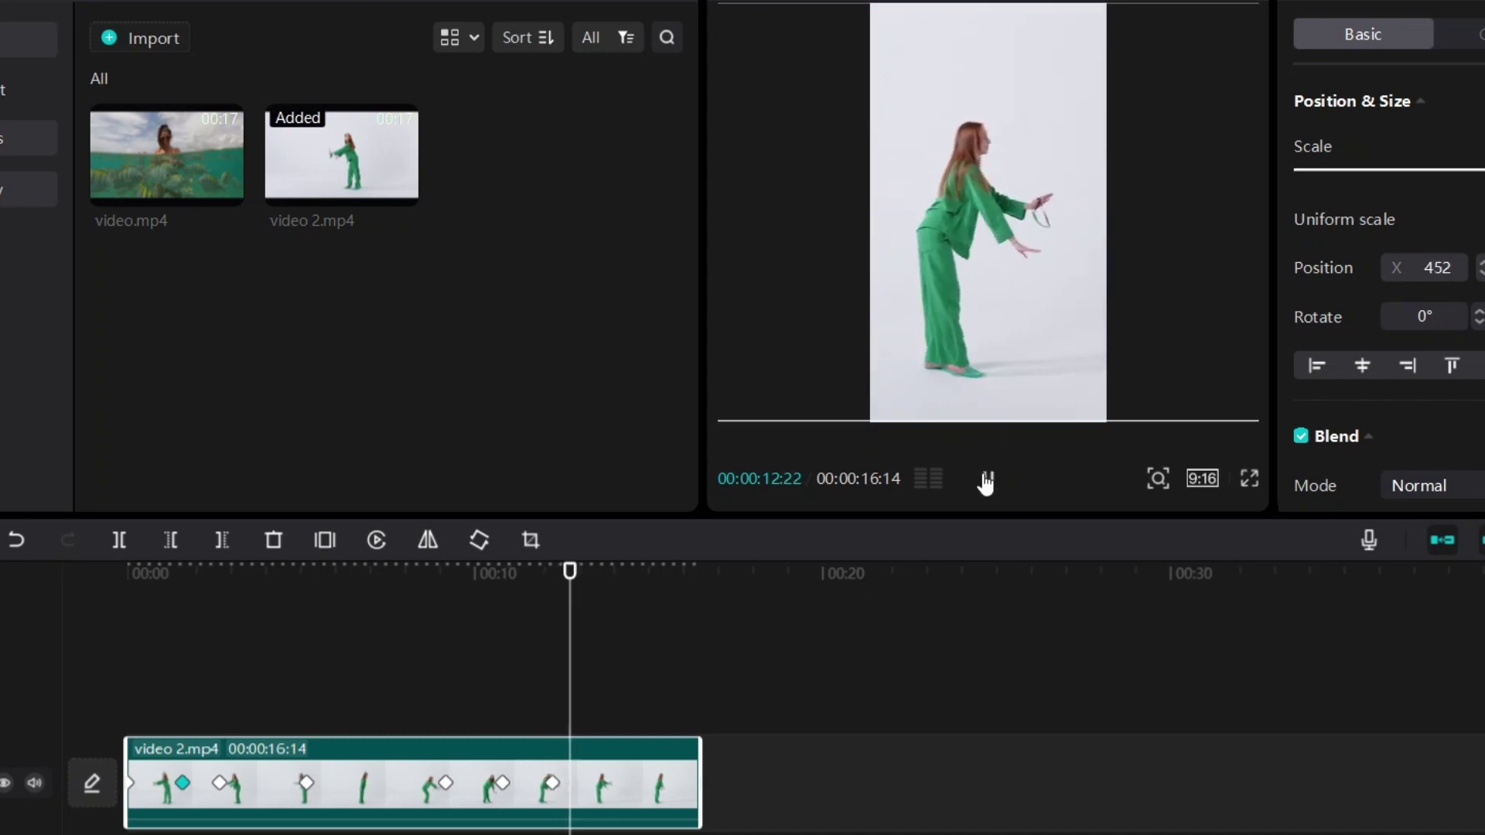
{"action": "left_click", "coordinate": [981, 480]}
{"action": "left_click_drag", "start_coordinate": [932, 249], "coordinate": [1039, 246]}
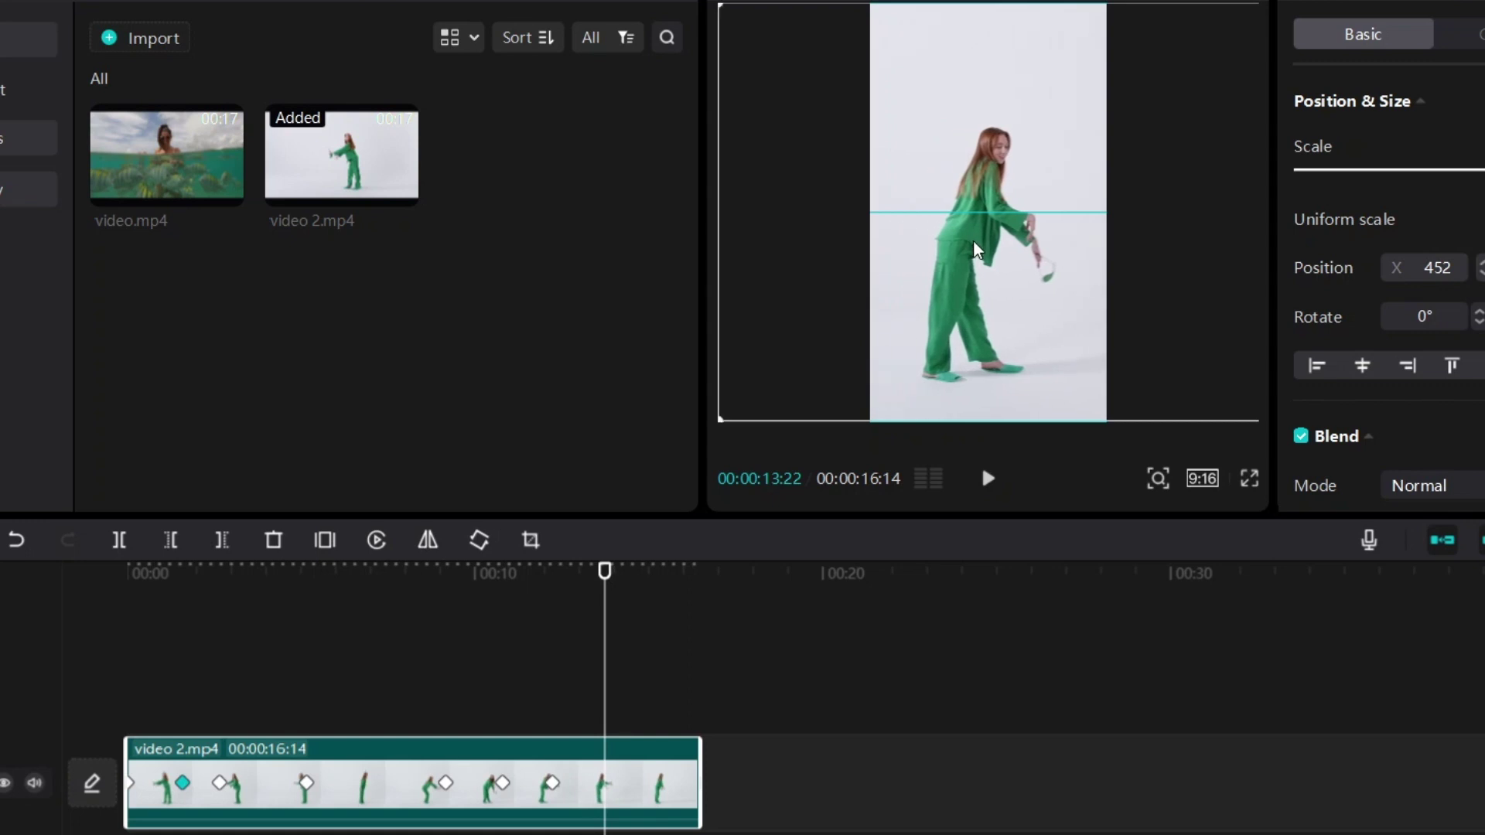
{"action": "left_click", "coordinate": [987, 480]}
{"action": "left_click", "coordinate": [988, 481]}
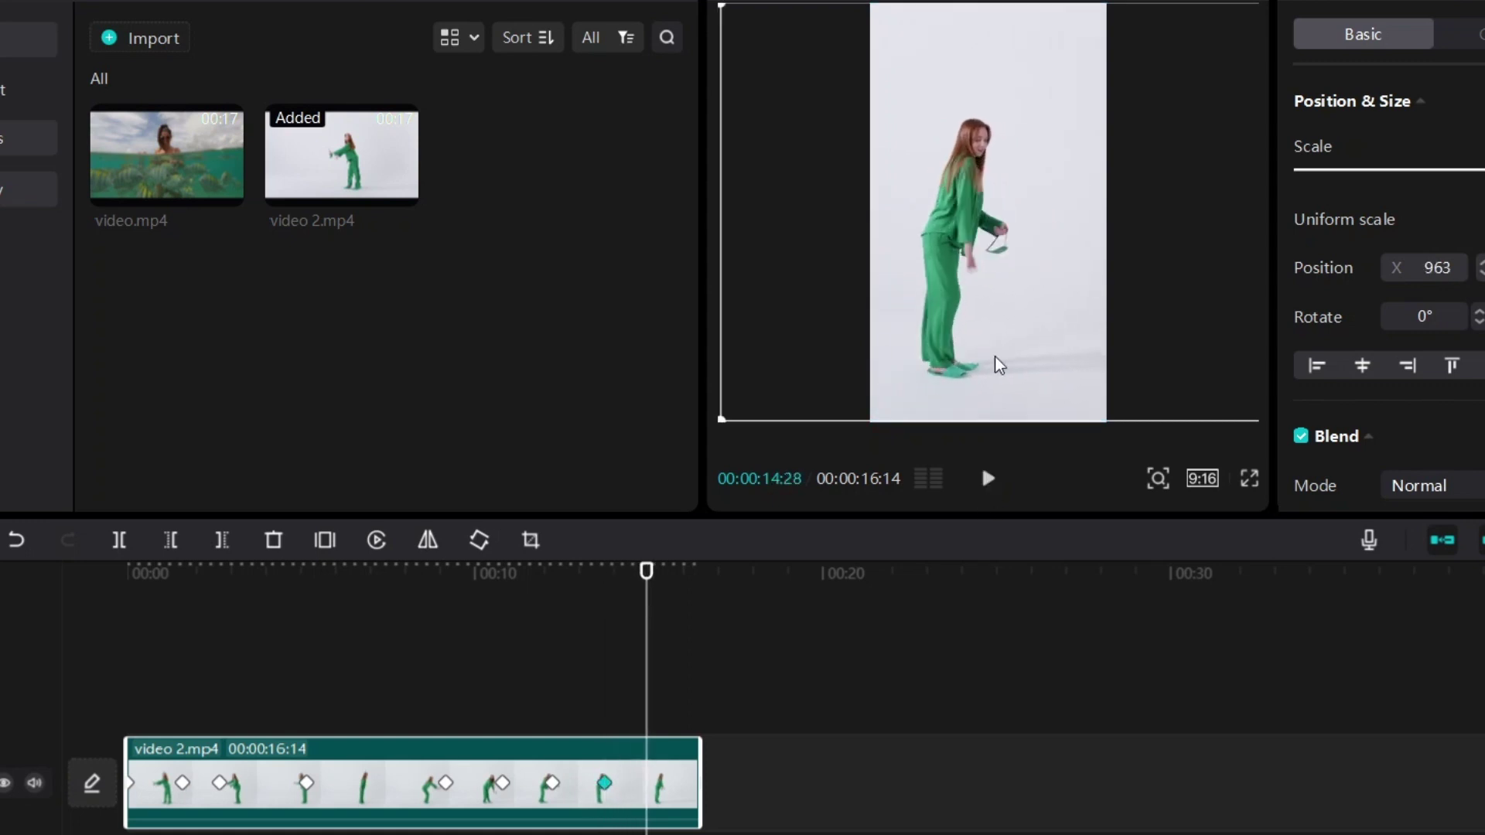
{"action": "left_click_drag", "start_coordinate": [962, 286], "coordinate": [997, 291]}
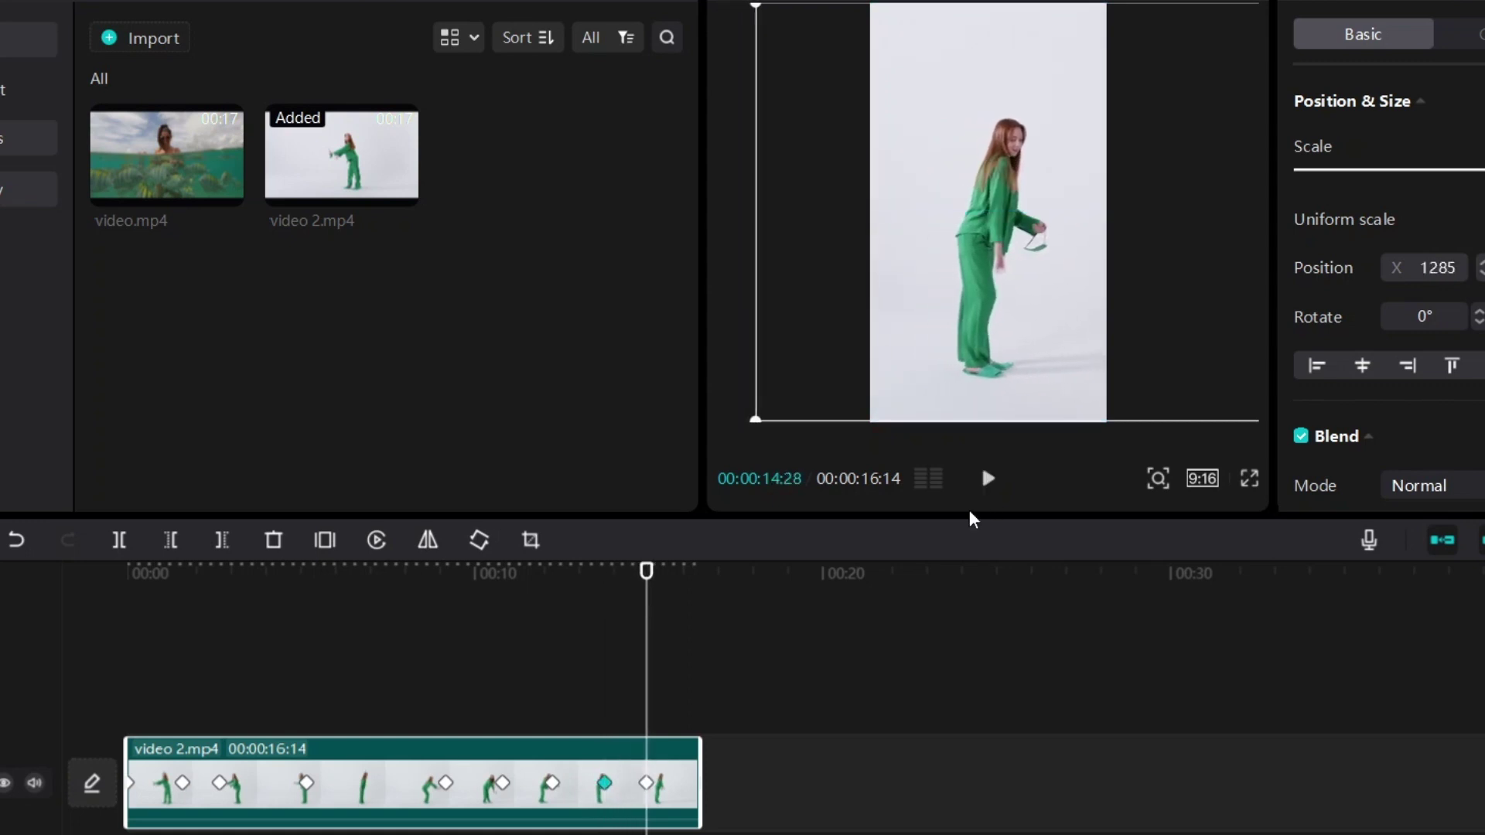
{"action": "left_click", "coordinate": [988, 479]}
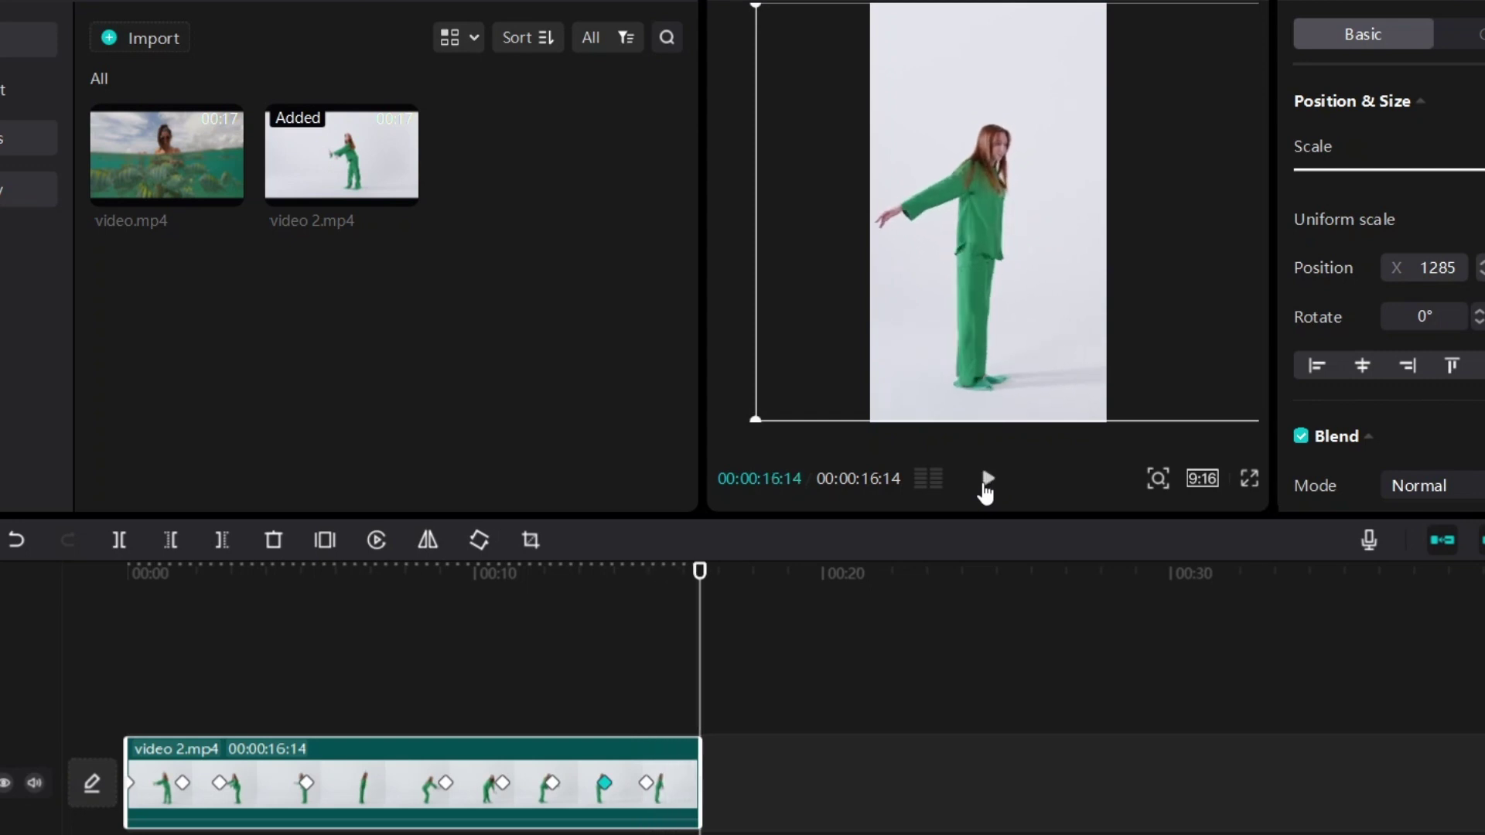
{"action": "left_click_drag", "start_coordinate": [1002, 250], "coordinate": [1023, 255]}
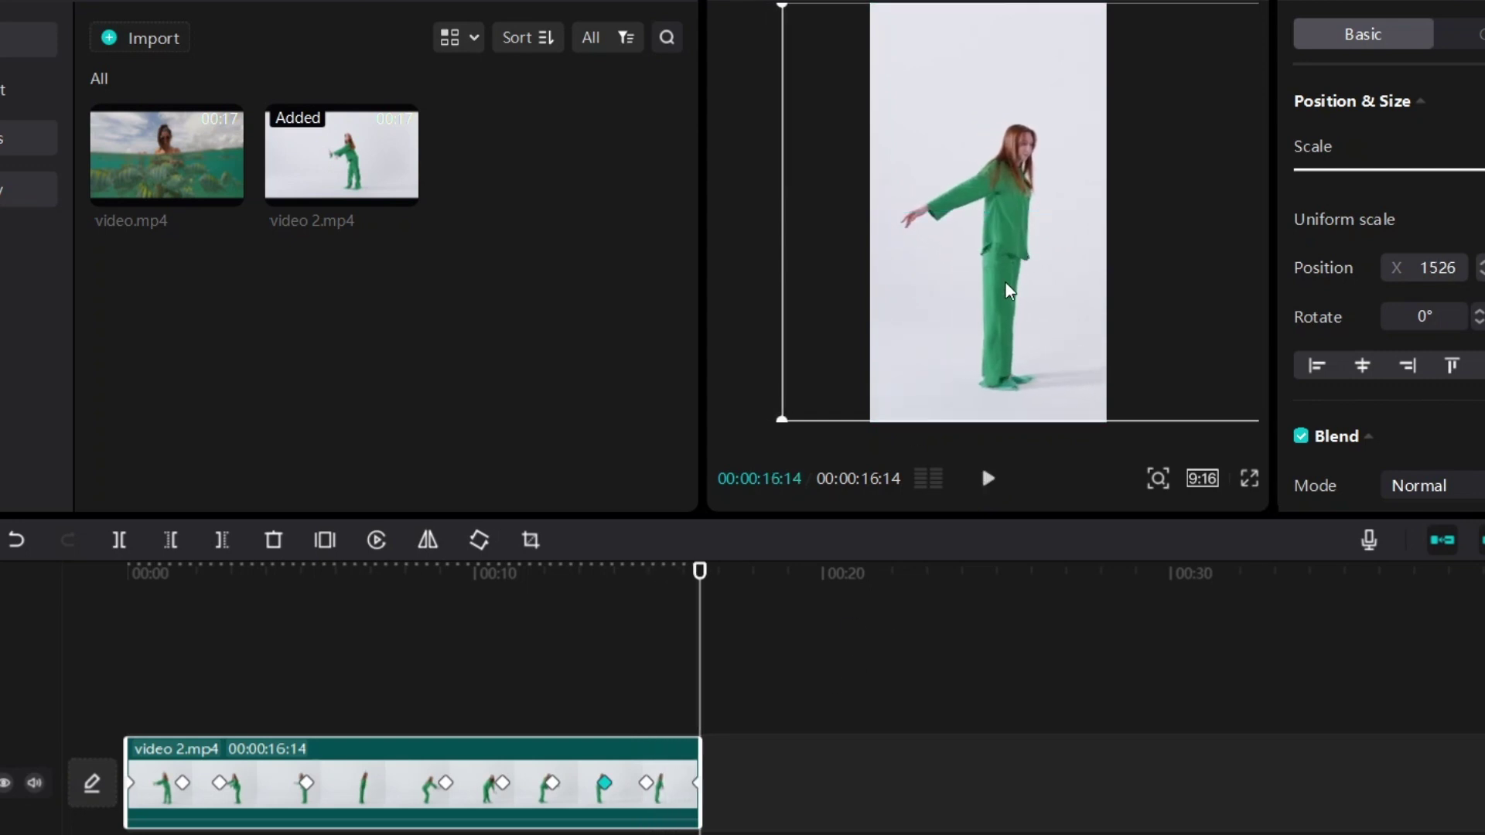
{"action": "left_click", "coordinate": [116, 642]}
{"action": "key", "text": "space"}
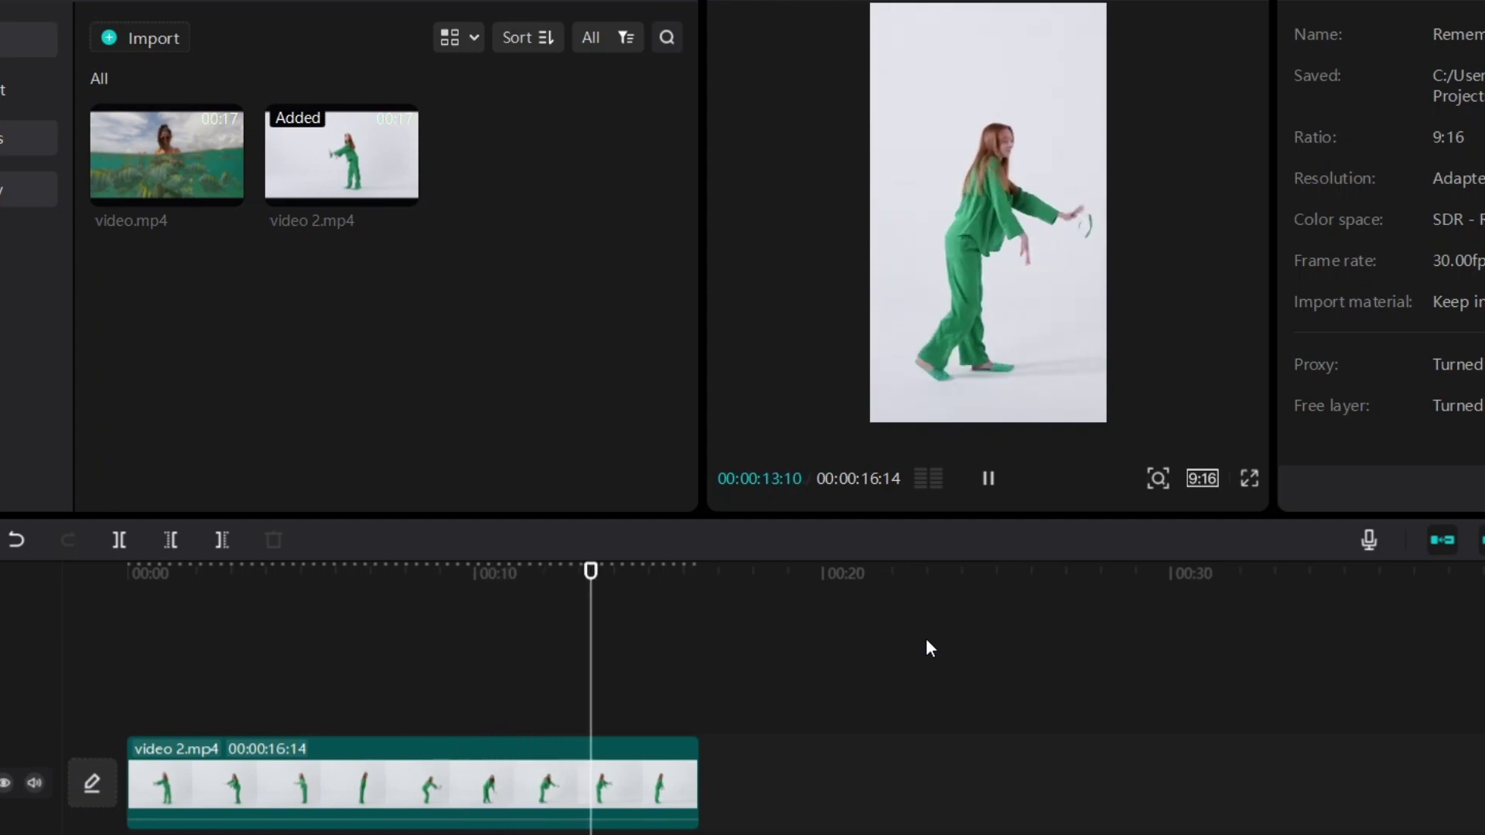
{"action": "key", "text": "Home"}
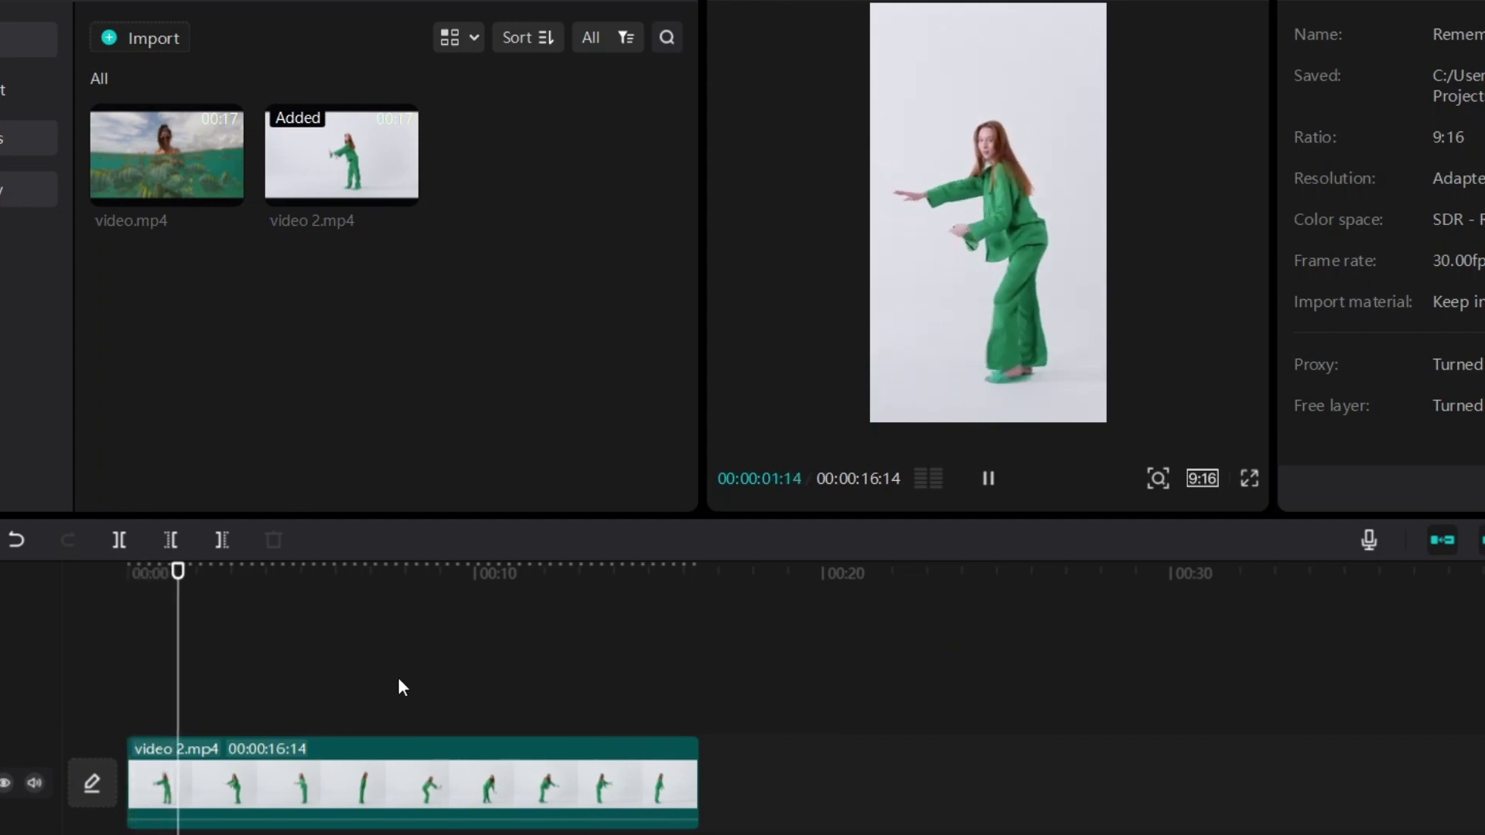